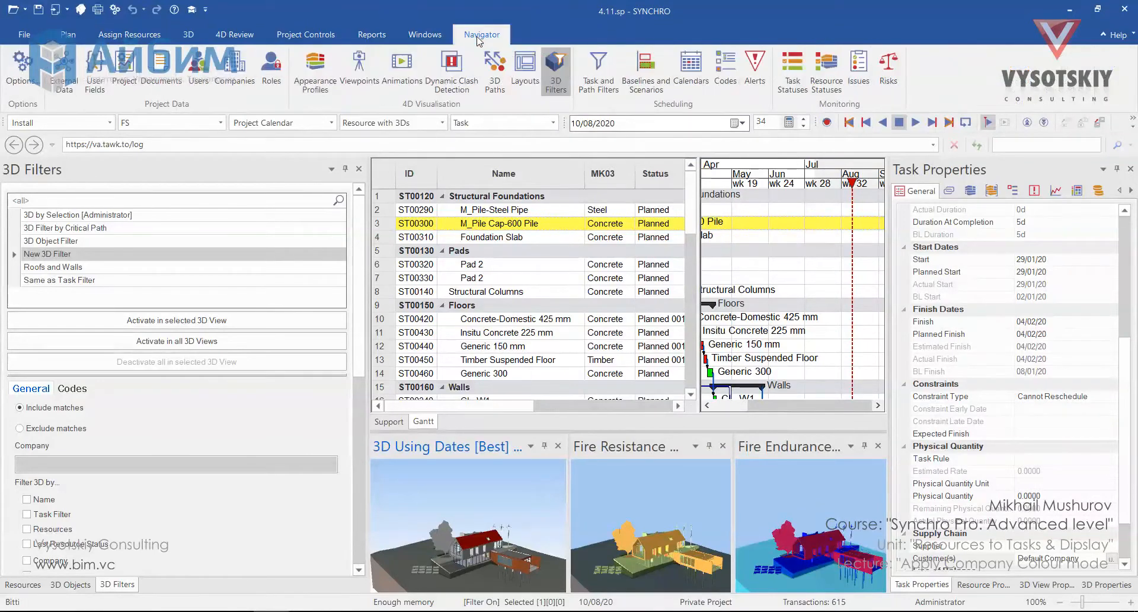
Open the Companies panel and inspect the Default Company's type and colour settings
left_click(235, 69)
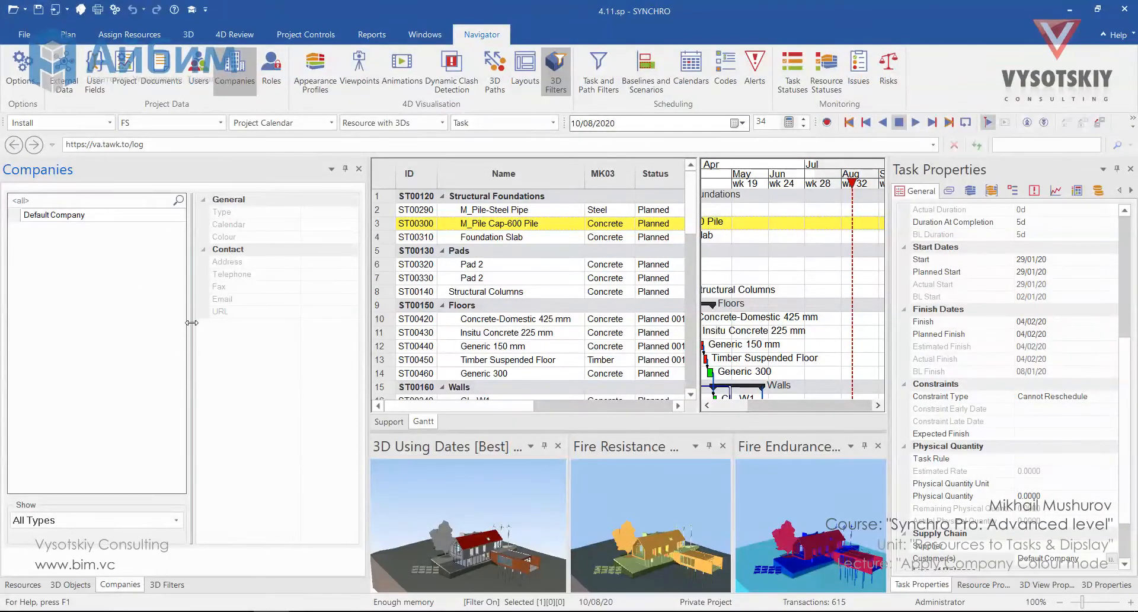
left_click(144, 217)
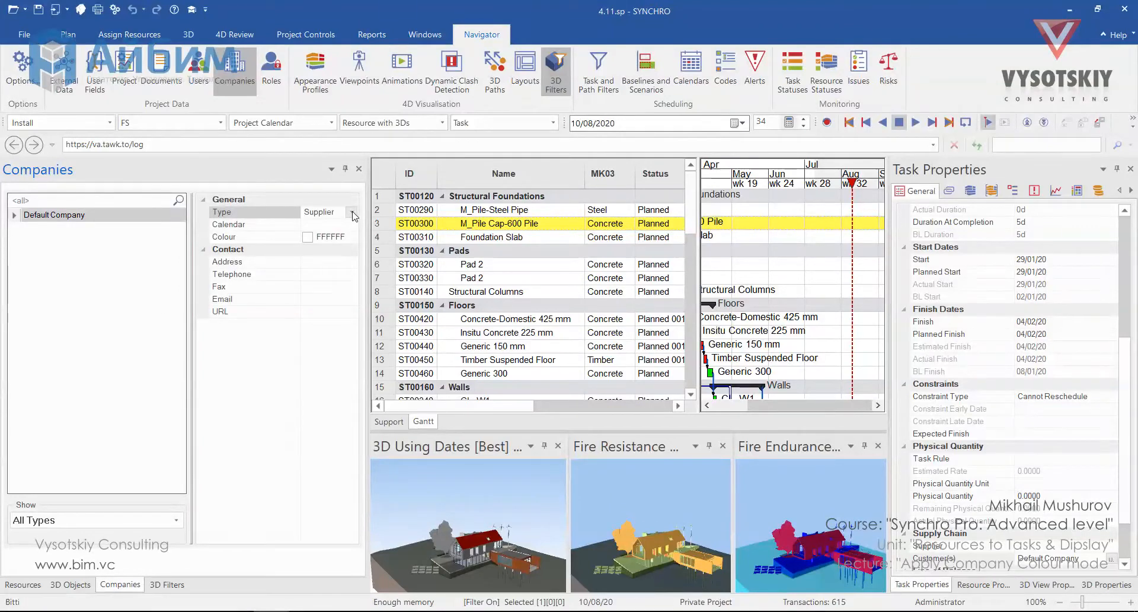
left_click(352, 212)
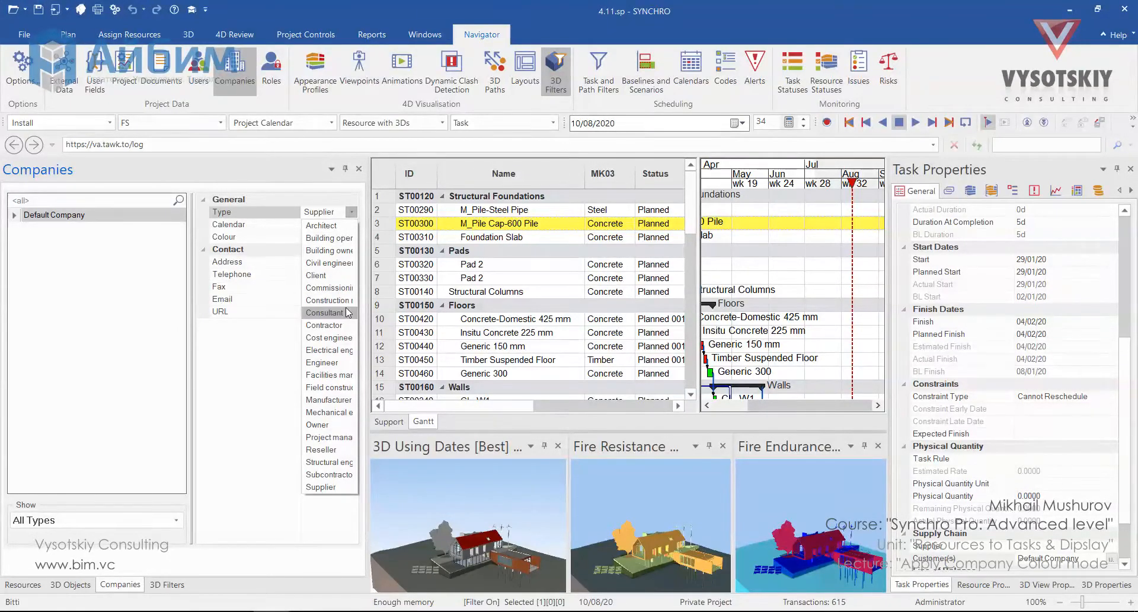
left_click(323, 214)
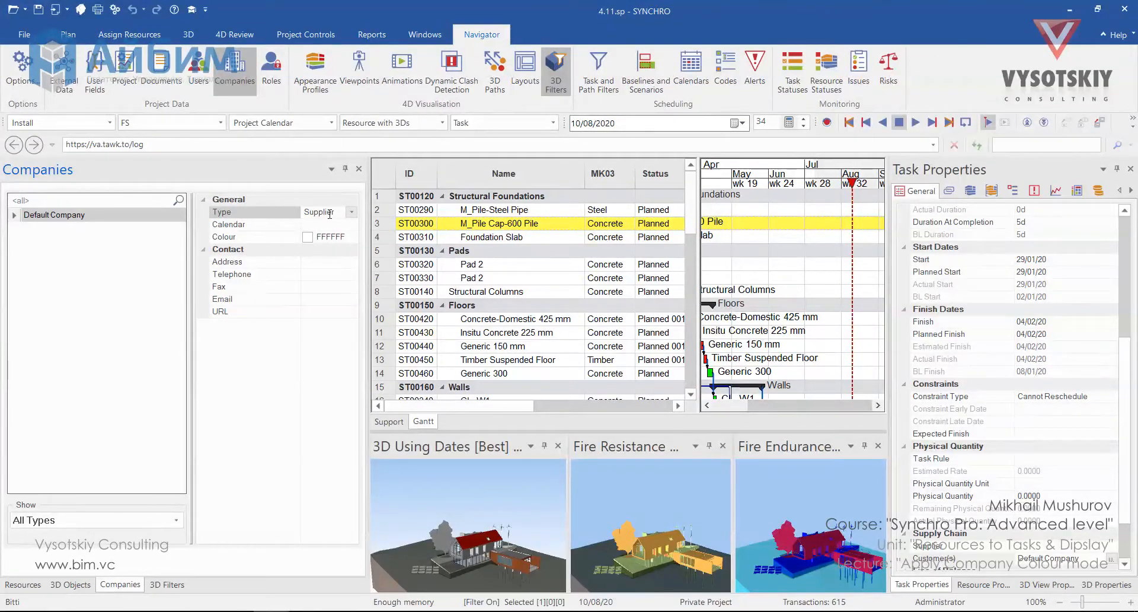
left_click(353, 237)
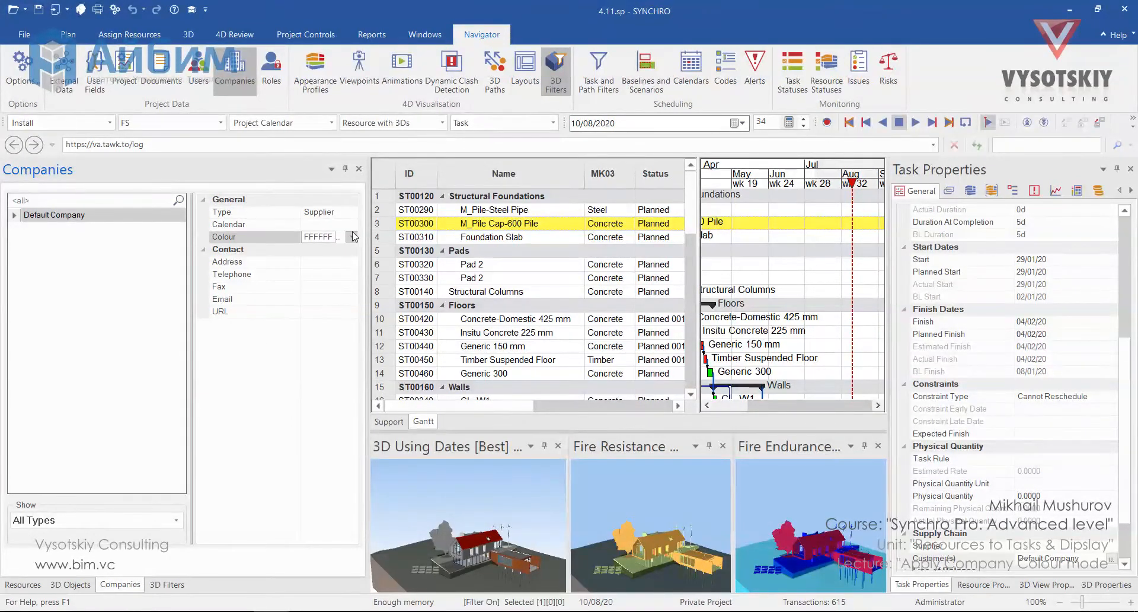
left_click(352, 236)
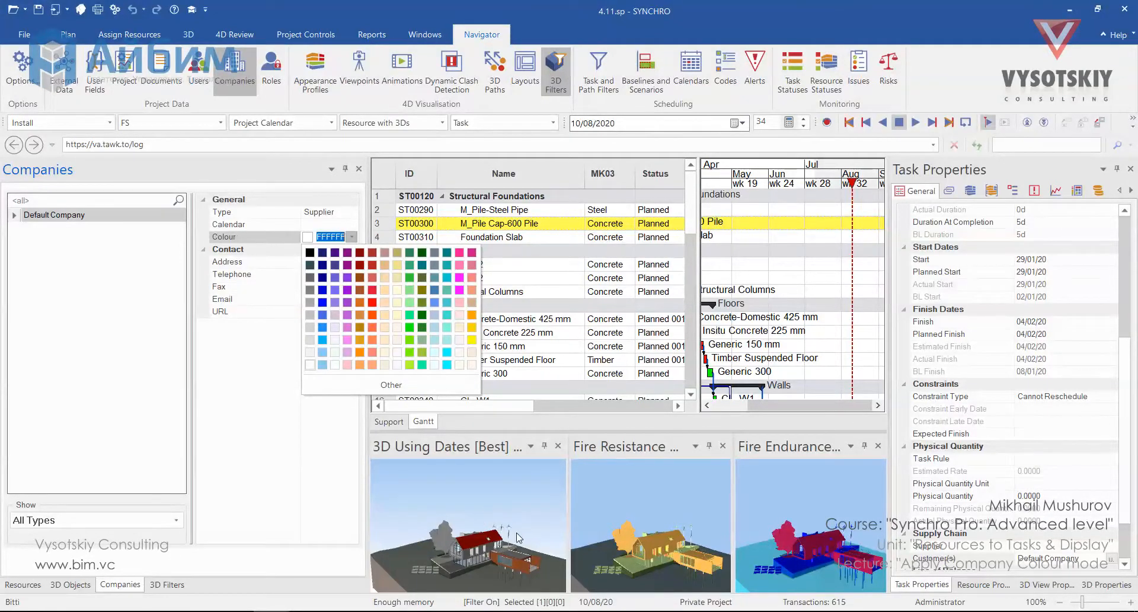
left_click_drag(705, 365, 759, 348)
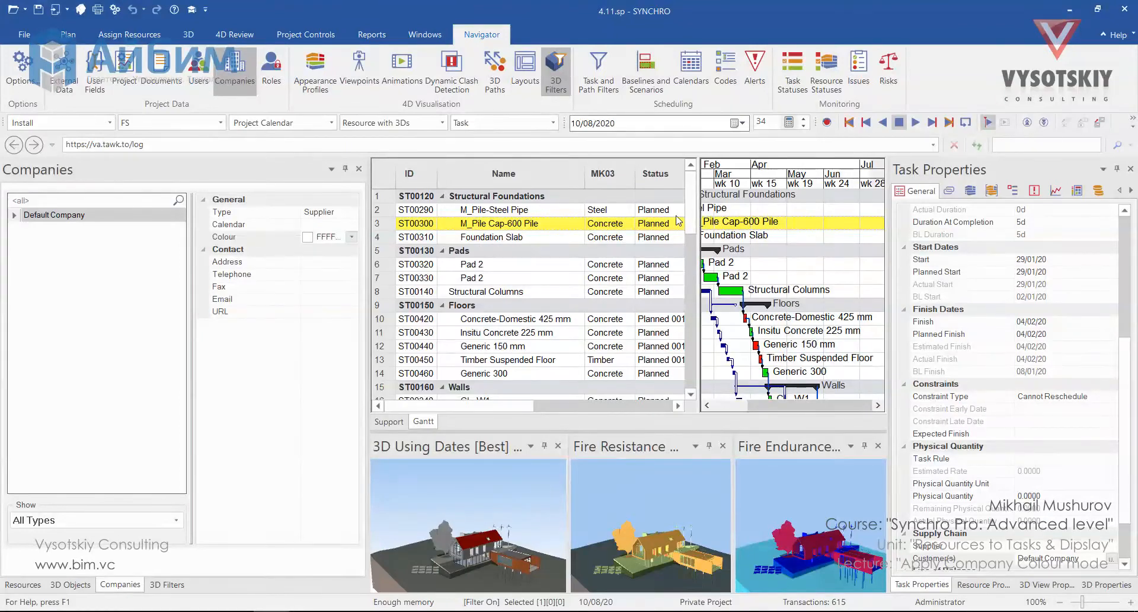
Switch the task display colouring to Use Company Colours
left_click(69, 34)
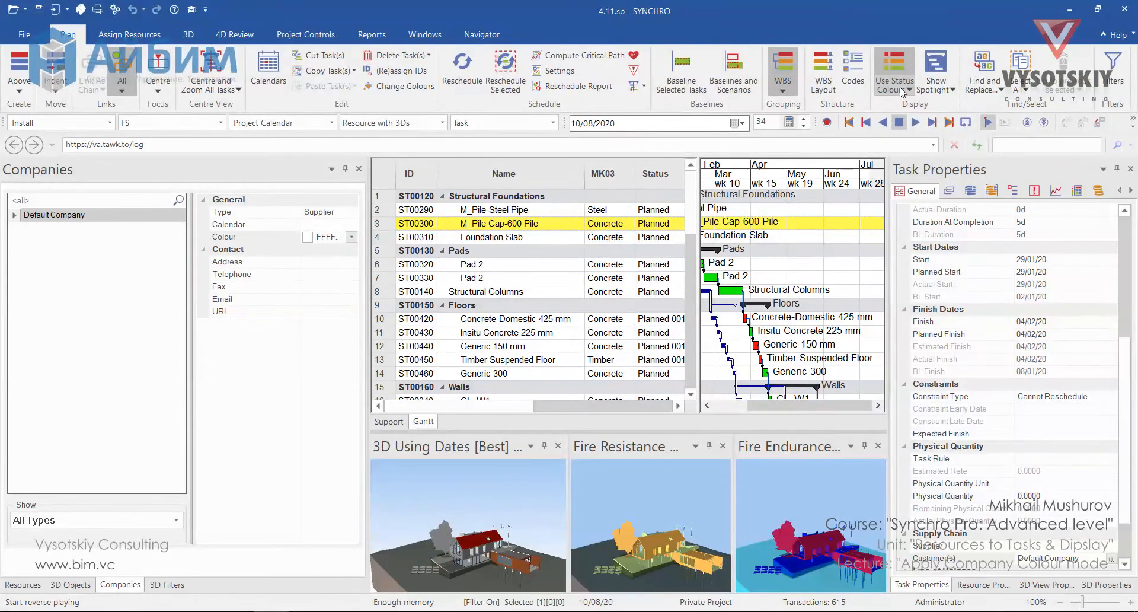
left_click(907, 90)
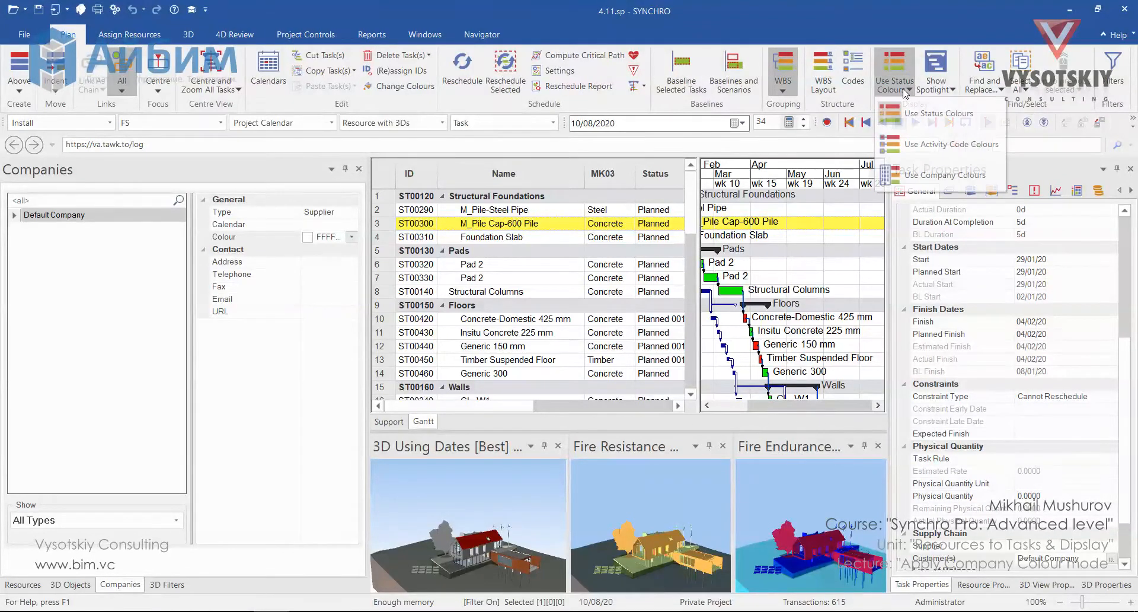
left_click(934, 176)
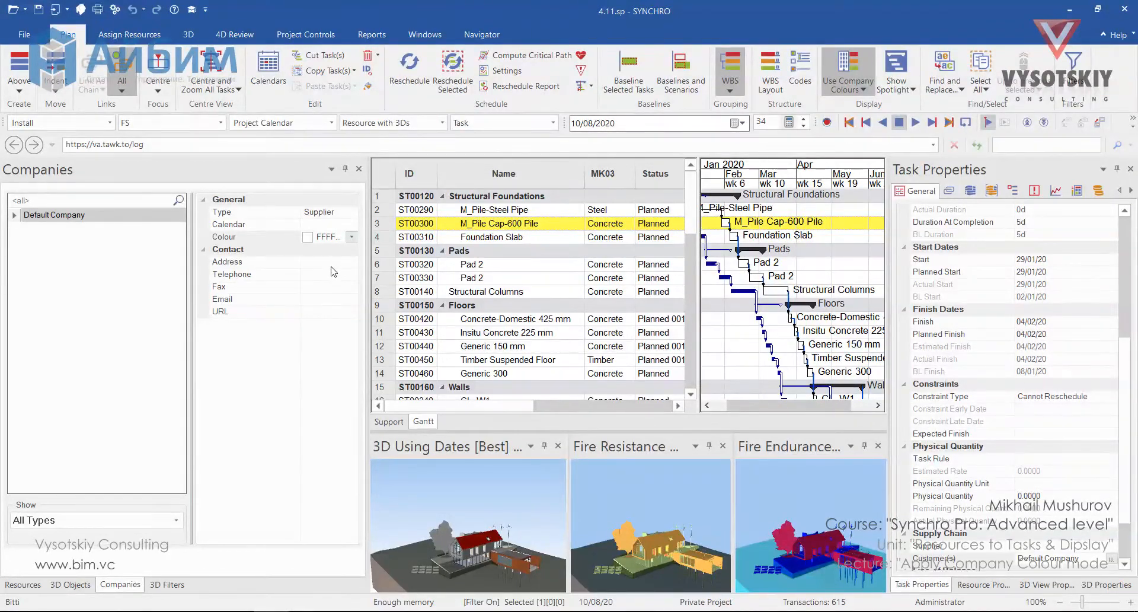
Add a new company named Nika Proje
left_click(336, 313)
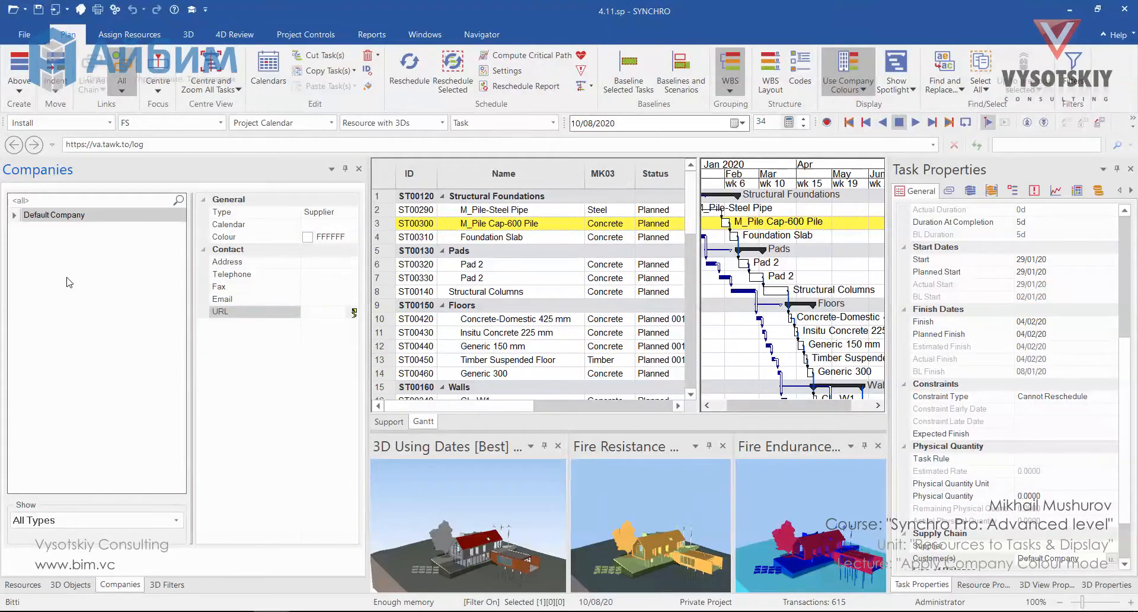
right_click(66, 261)
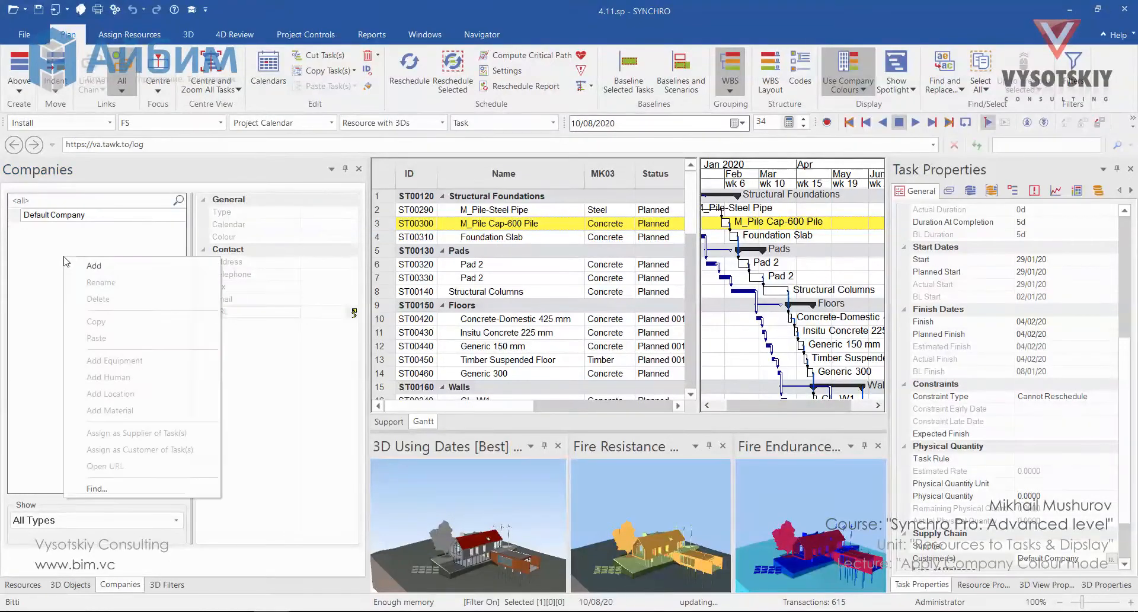
left_click(94, 259)
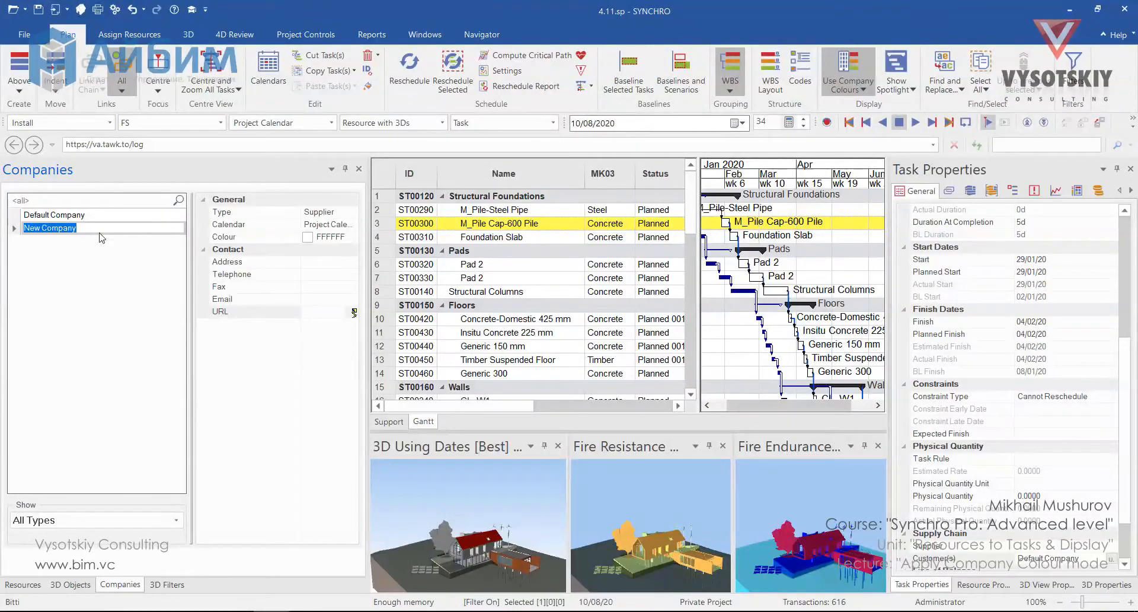
type("Nika Proje")
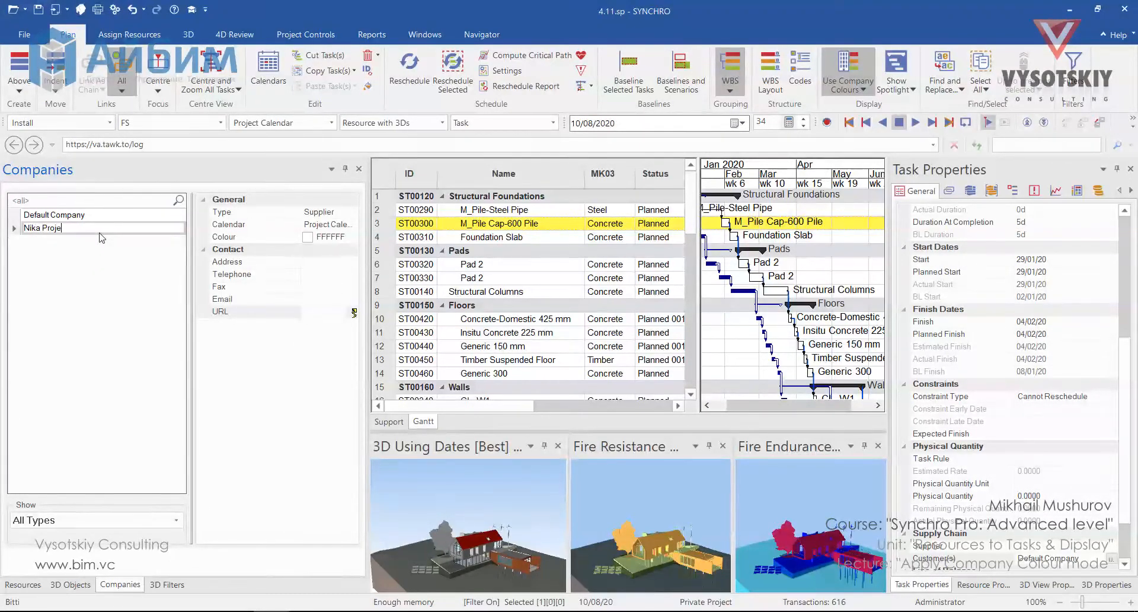
key("Return")
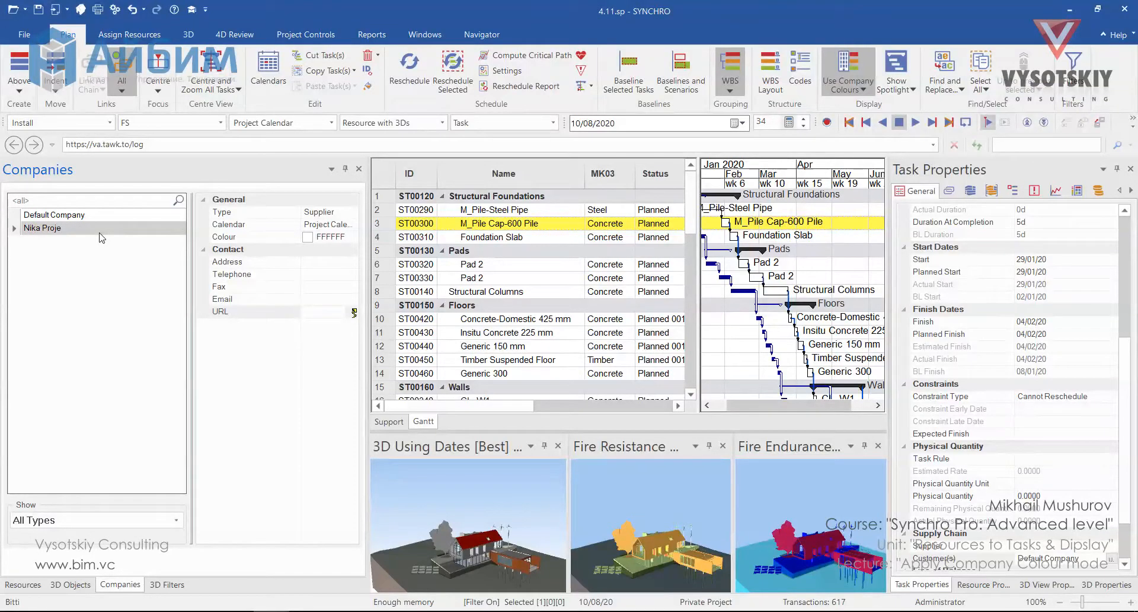
Set Nika Proje's URL to nikaproje.com and open the link in the built-in browser
right_click(101, 237)
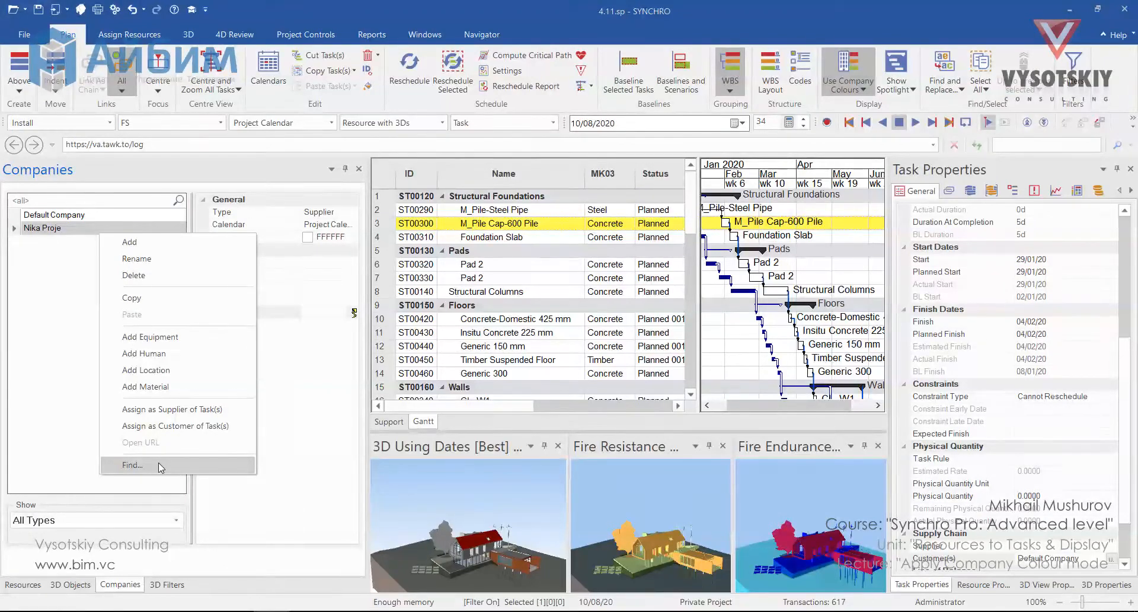
left_click(65, 321)
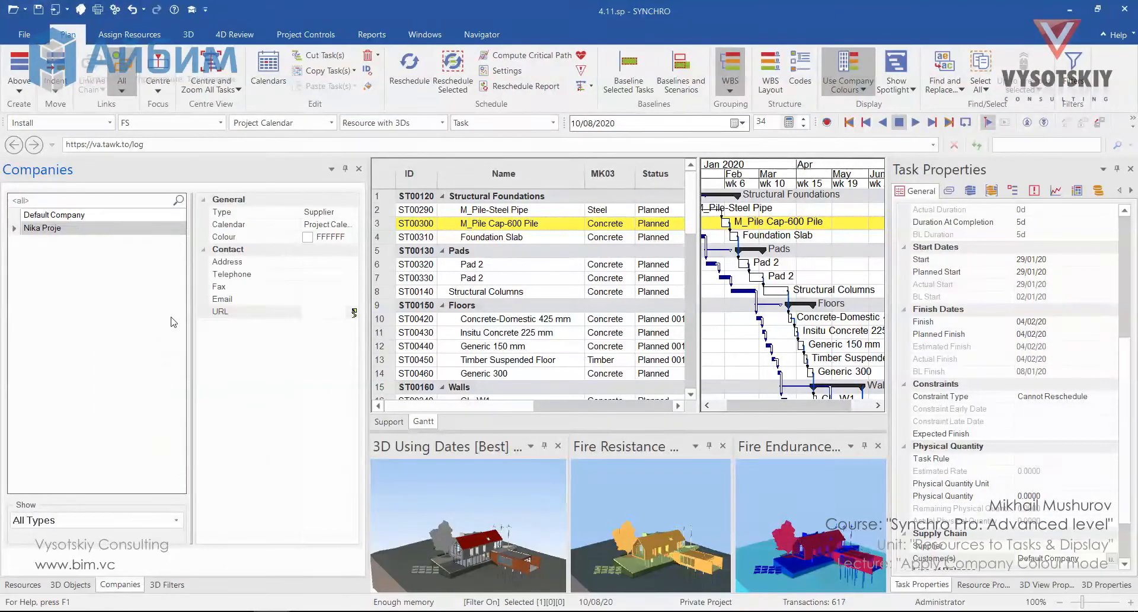
left_click(320, 312)
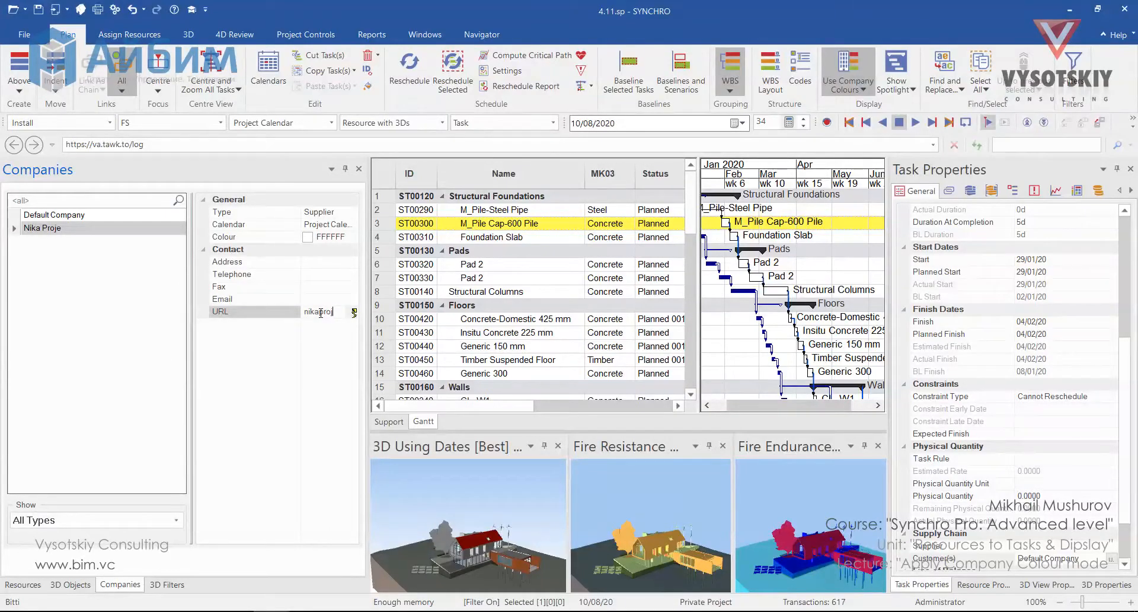
type("nikaproje.com")
left_click(336, 330)
left_click_drag(368, 323, 435, 317)
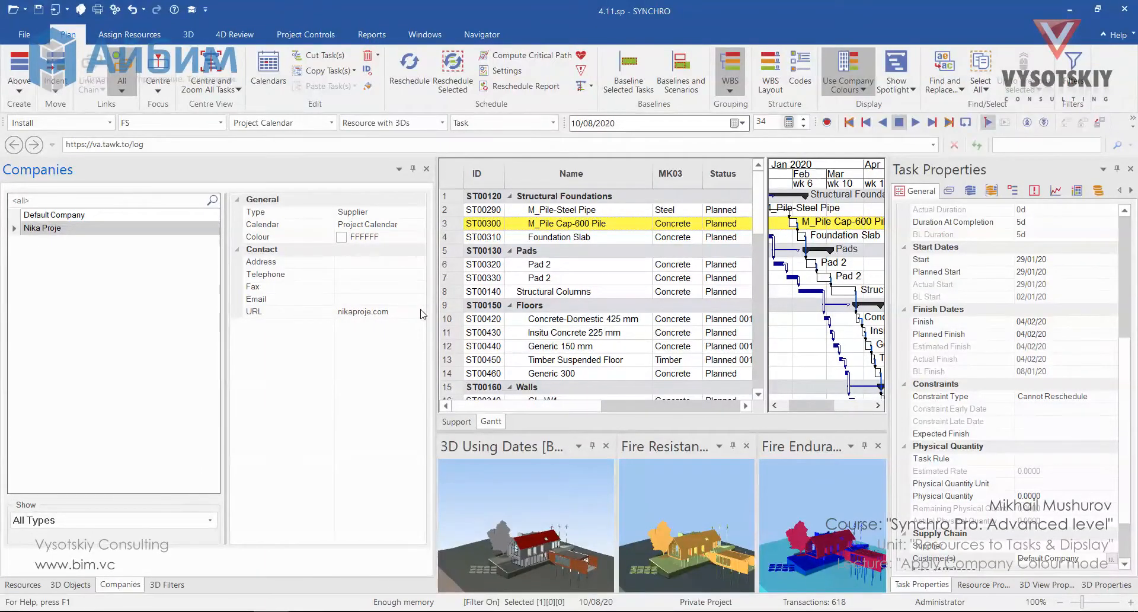
left_click(422, 313)
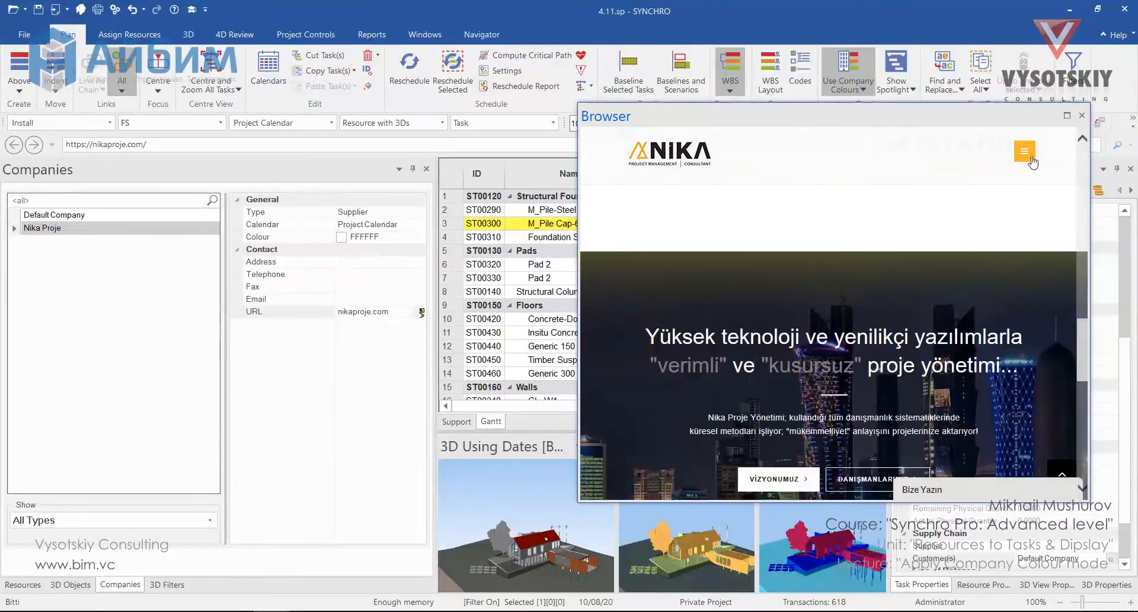
Change Nika Proje's URL to google.com and open it in the browser
left_click(298, 312)
type("google")
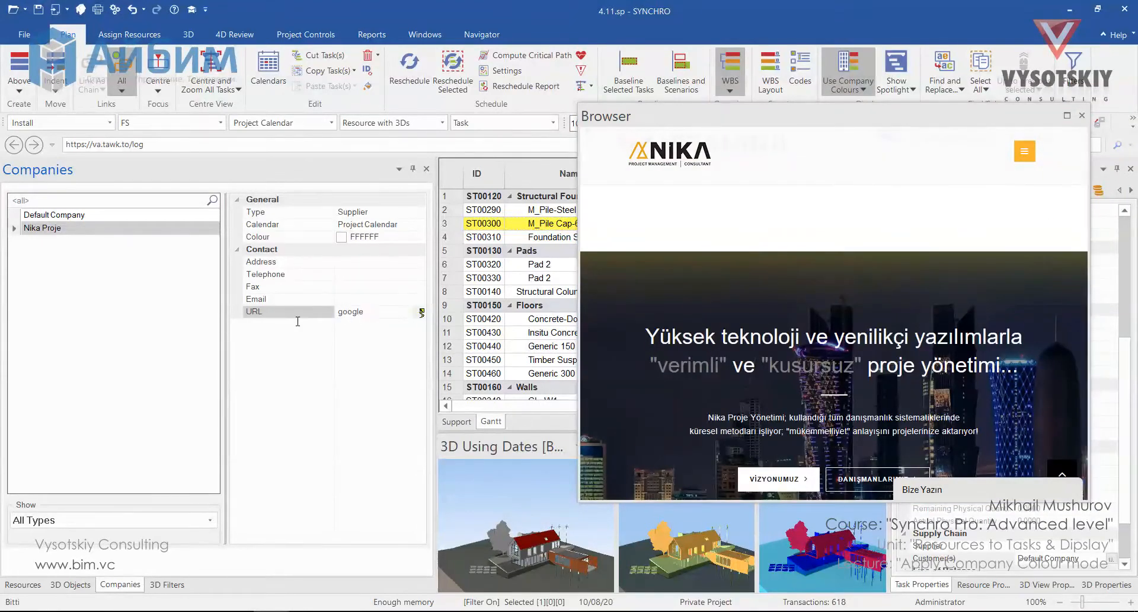
type(".com")
left_click(421, 313)
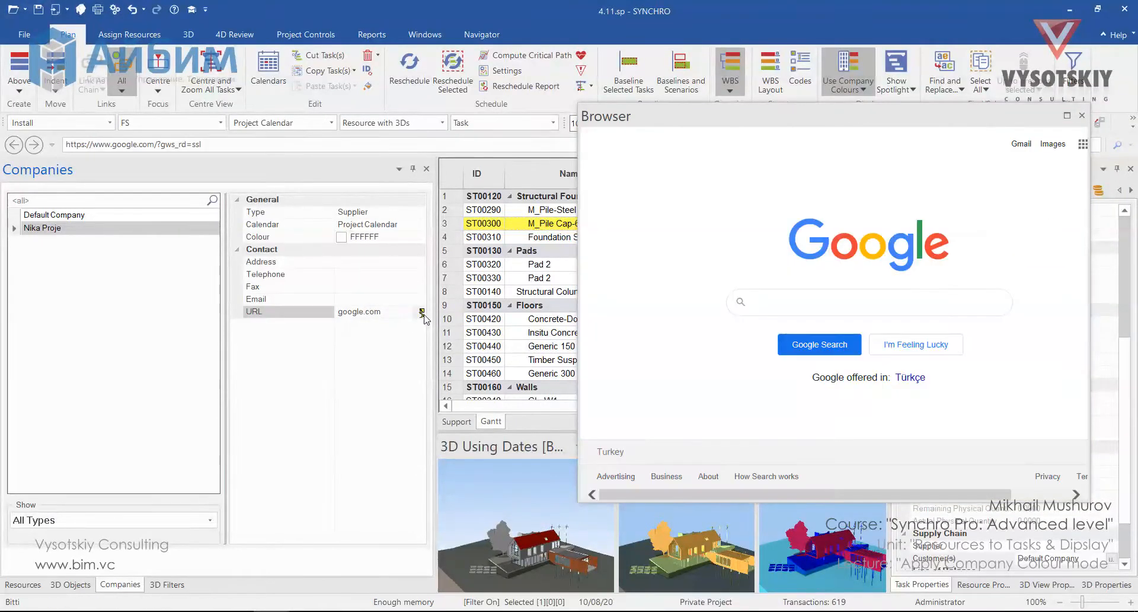
Search Google for "Synchro PRO" in the browser window, then close the browser
left_click(855, 308)
type("Synchro PRO")
key("Return")
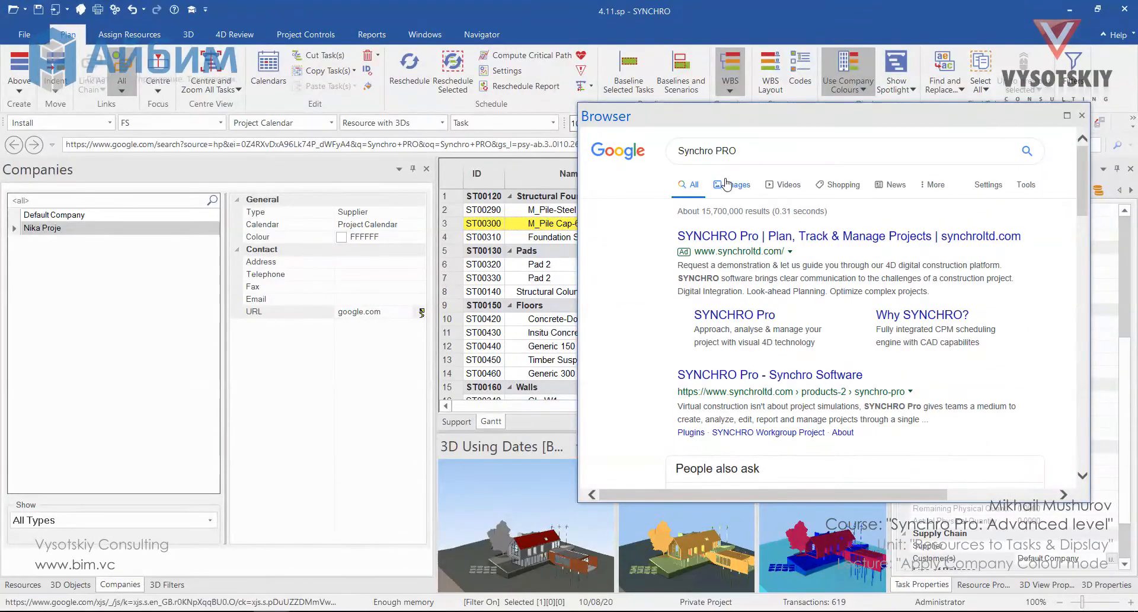
left_click(727, 184)
left_click(1082, 115)
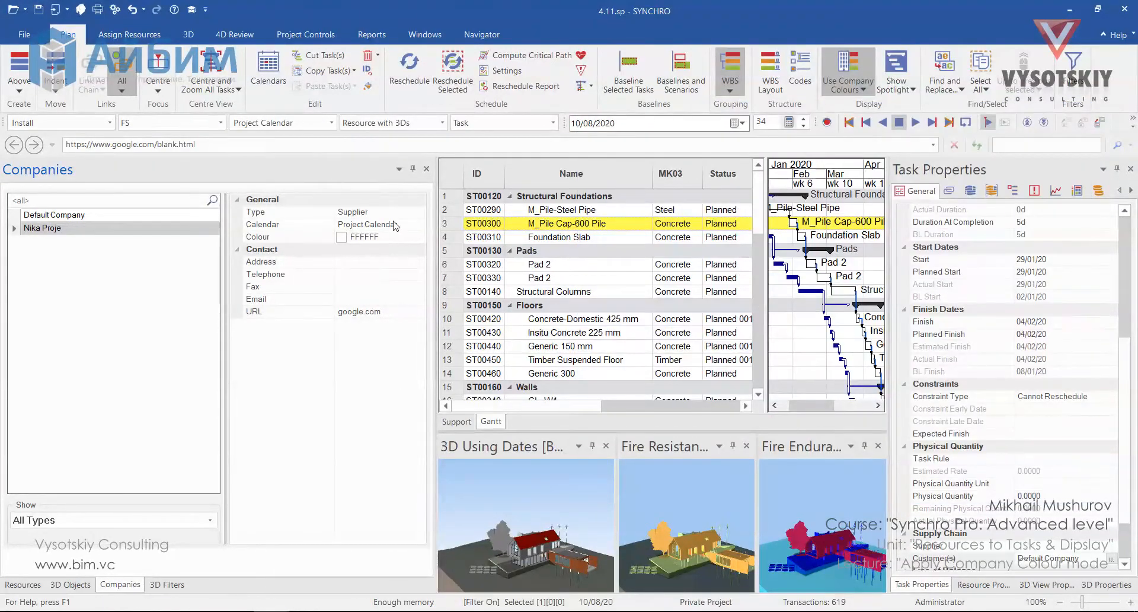
Set Nika Proje's colour to yellow from the colour palette
left_click(420, 214)
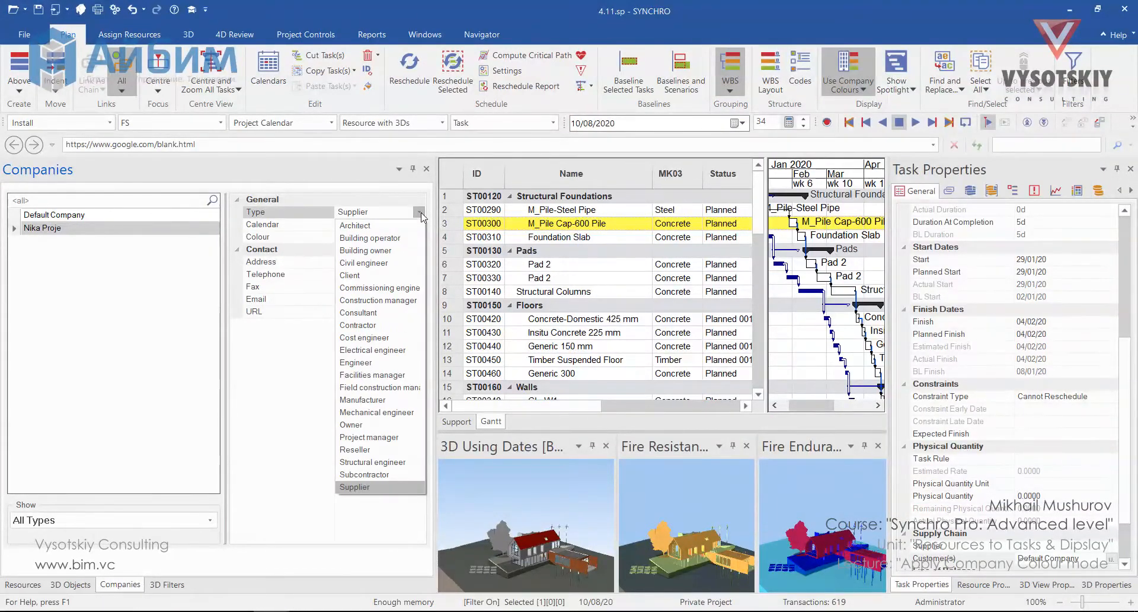
left_click(420, 214)
left_click(421, 239)
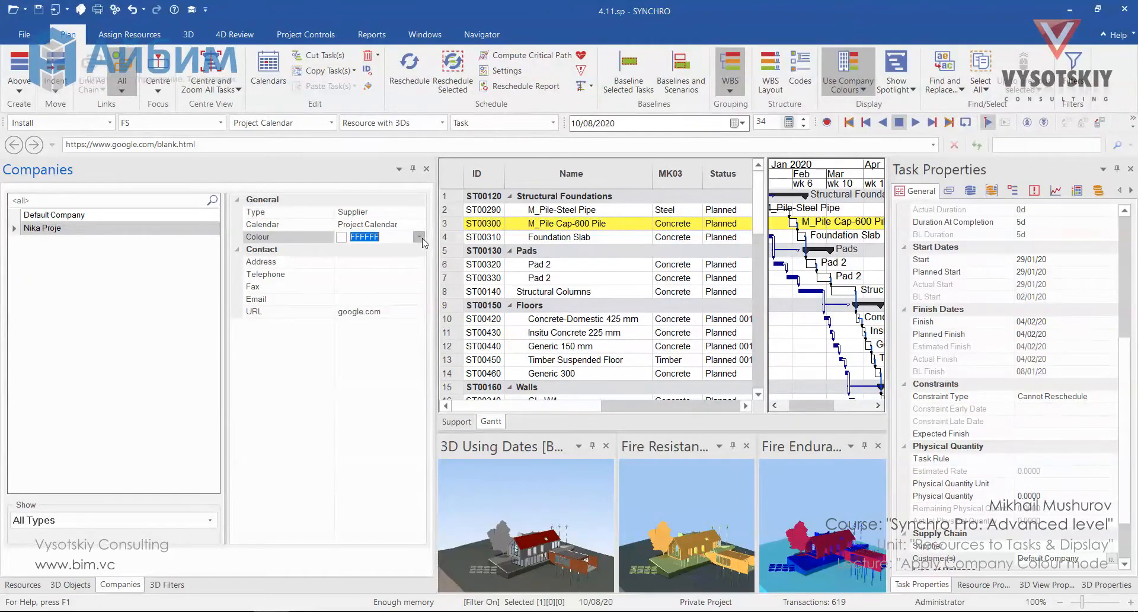
left_click(421, 238)
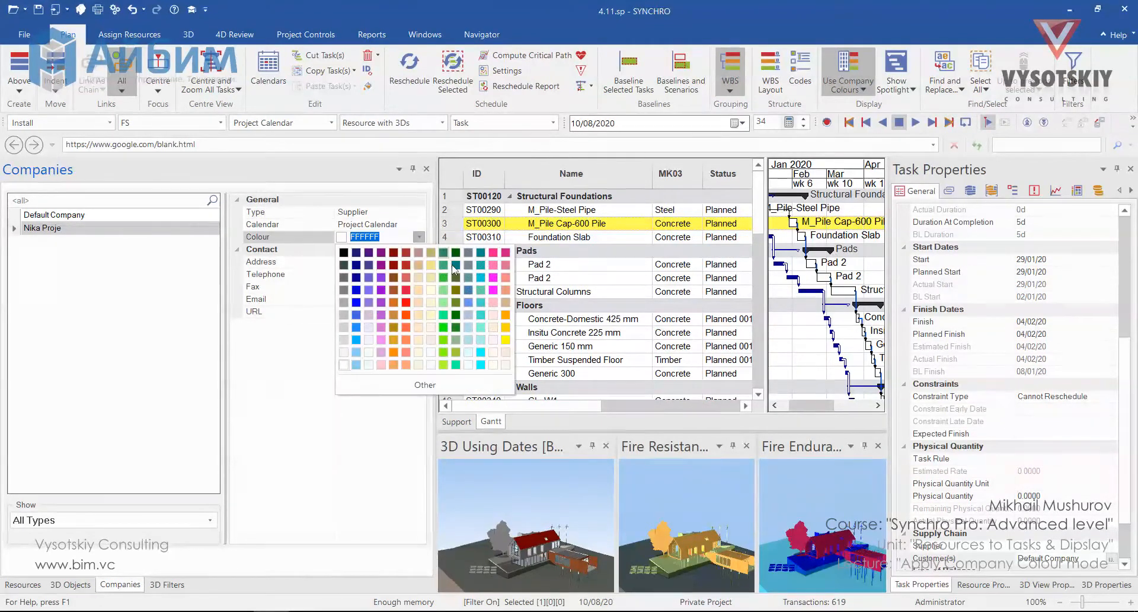
left_click(508, 341)
Add another company named ABC Comp
right_click(90, 275)
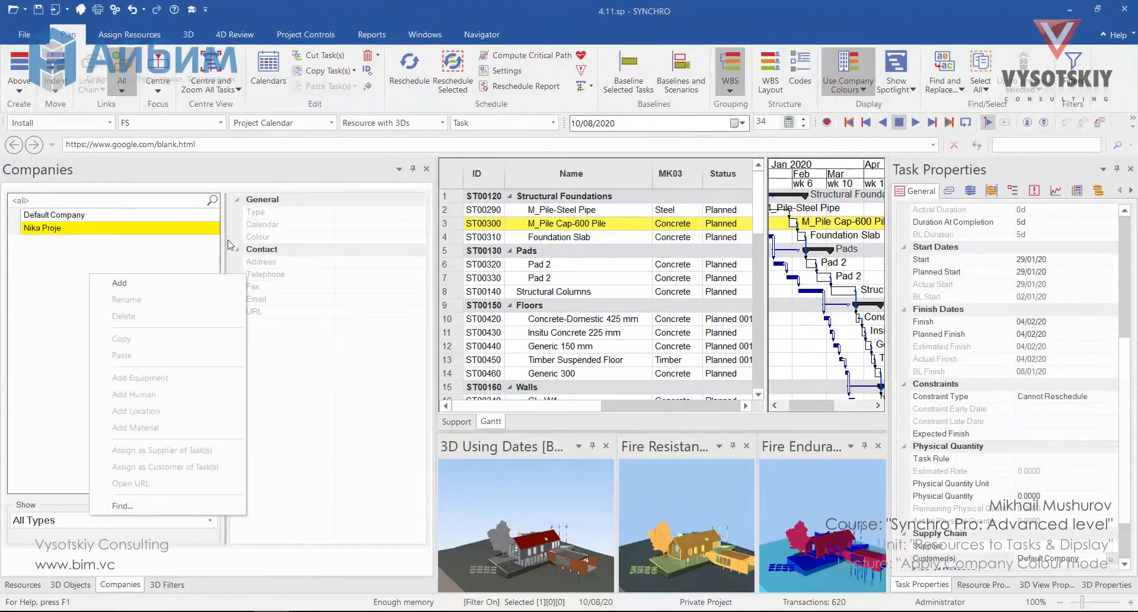
left_click(202, 283)
type("ABC")
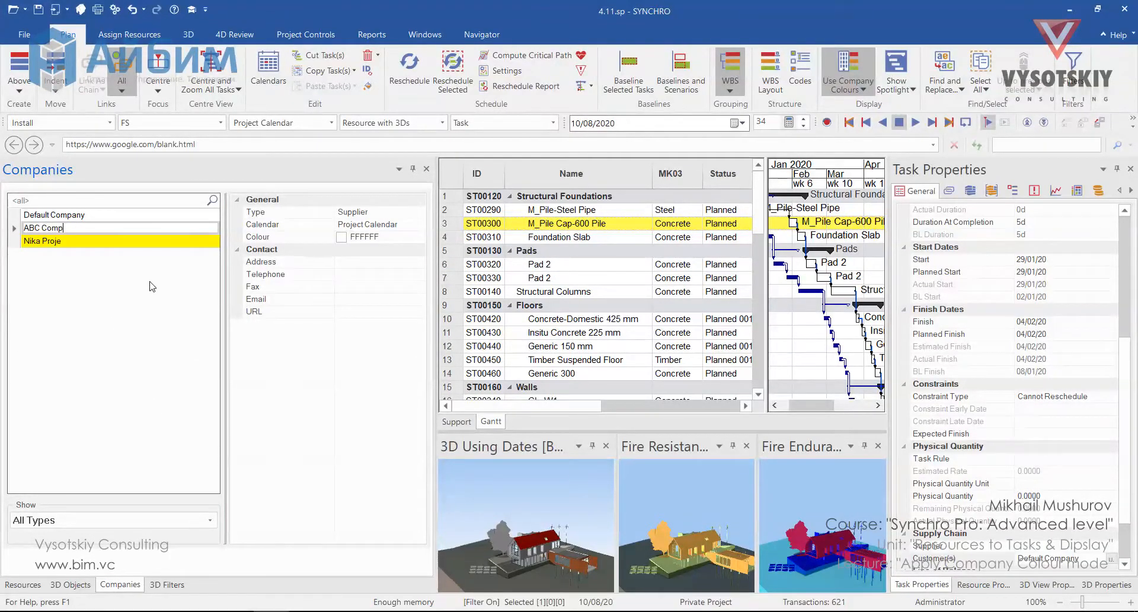
type(" Comp")
key("Return")
Set ABC Comp's type to Client and its colour to green 00FF00
left_click(419, 211)
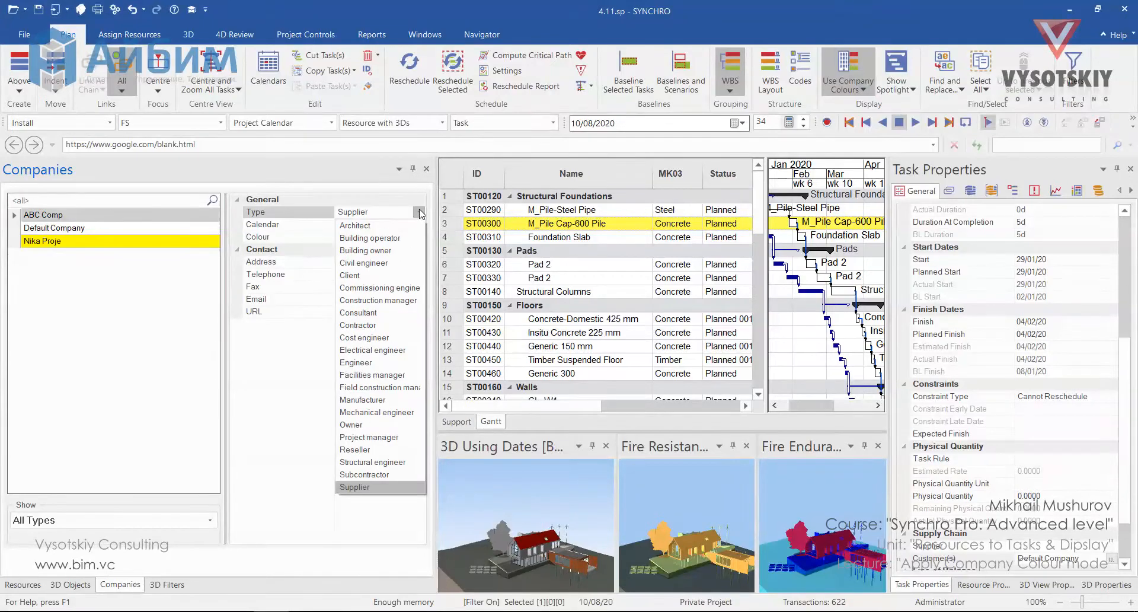
left_click(409, 276)
left_click(418, 237)
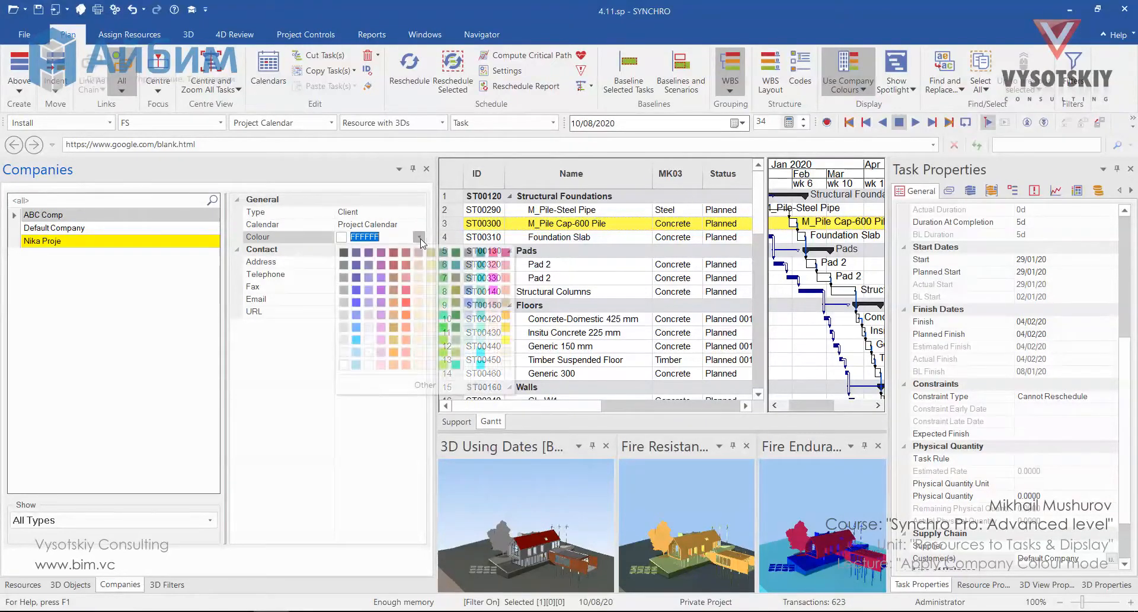
left_click(418, 237)
left_click(419, 237)
left_click(442, 330)
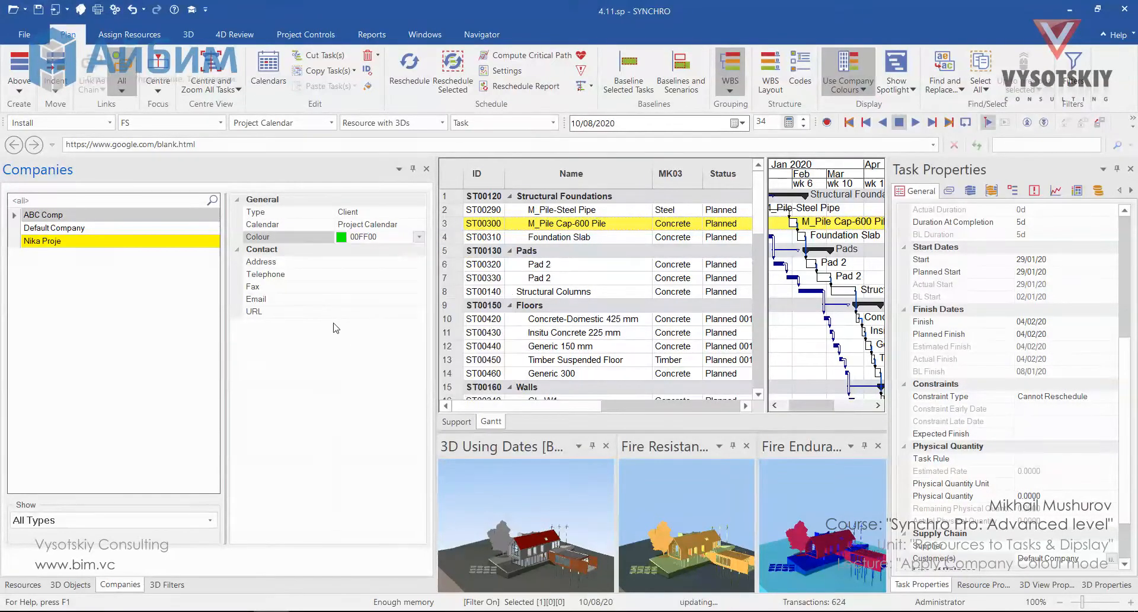
Set the Electrical Equipment resource's supplier to Nika Proje
left_click(24, 584)
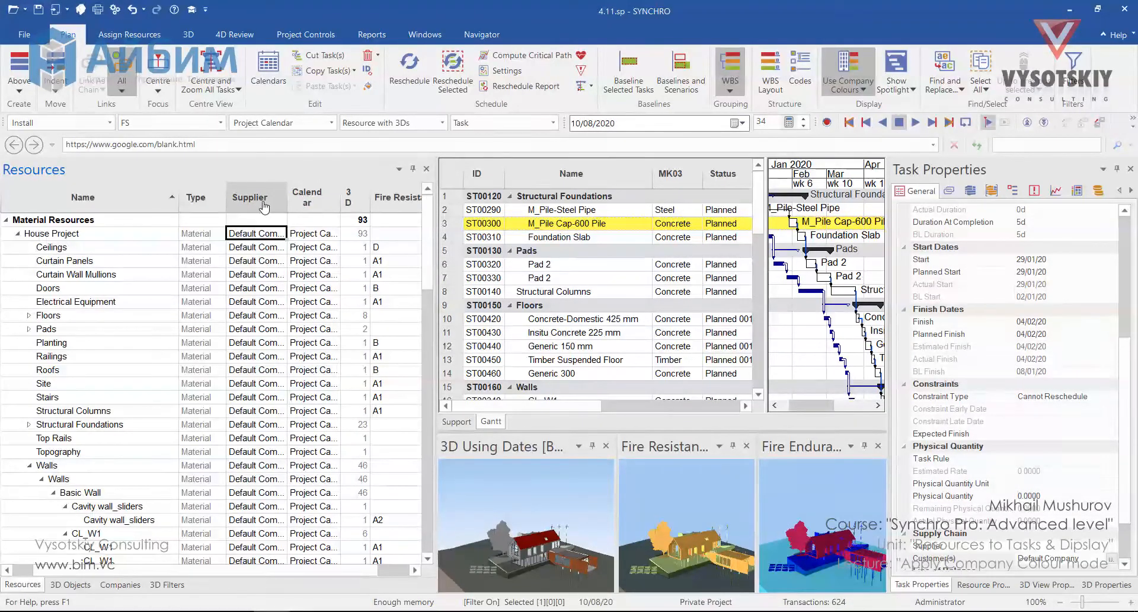
left_click(272, 304)
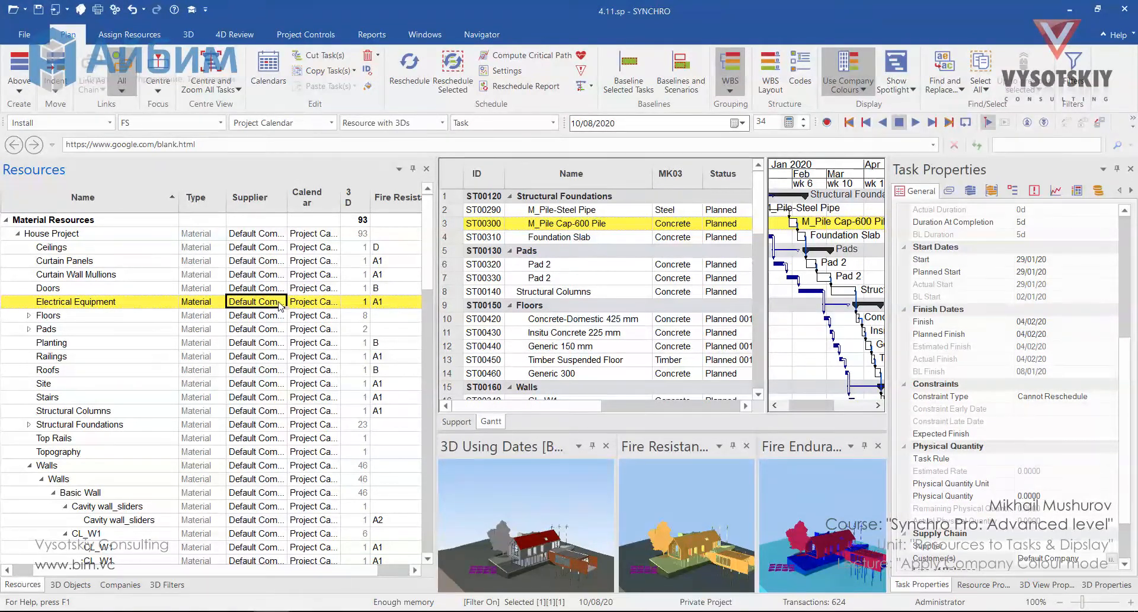
left_click(281, 306)
left_click(280, 303)
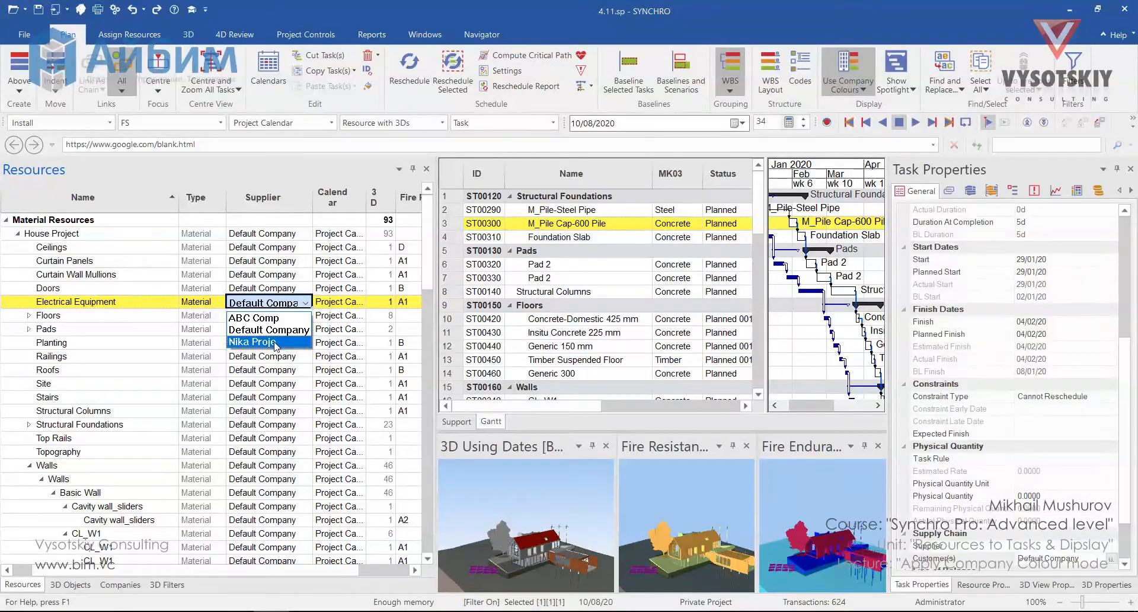
left_click(275, 343)
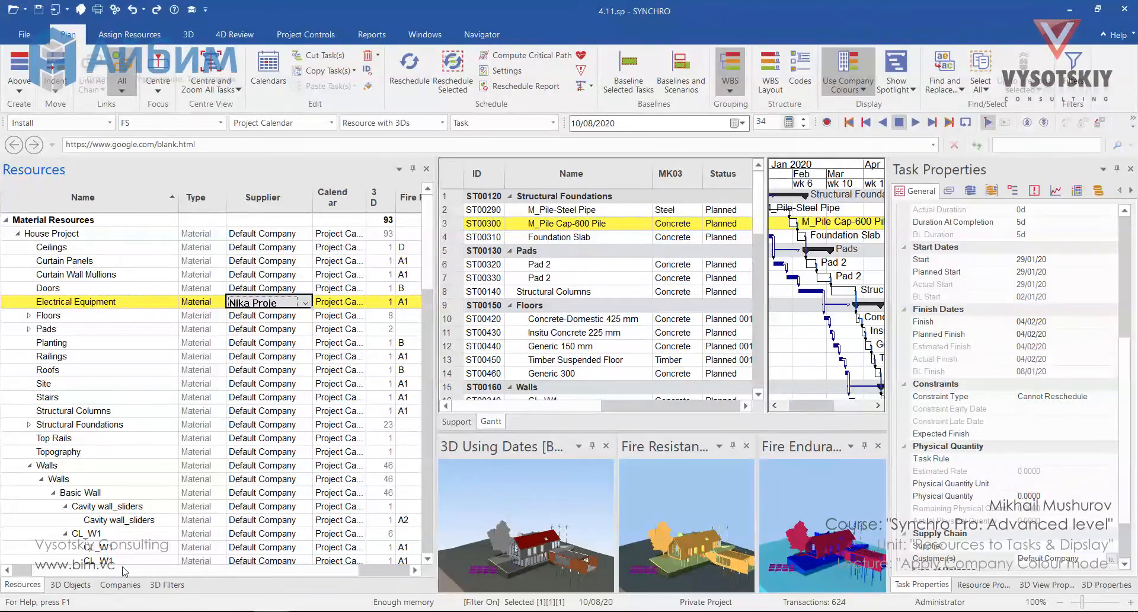
Add a new company named EENG
left_click(109, 587)
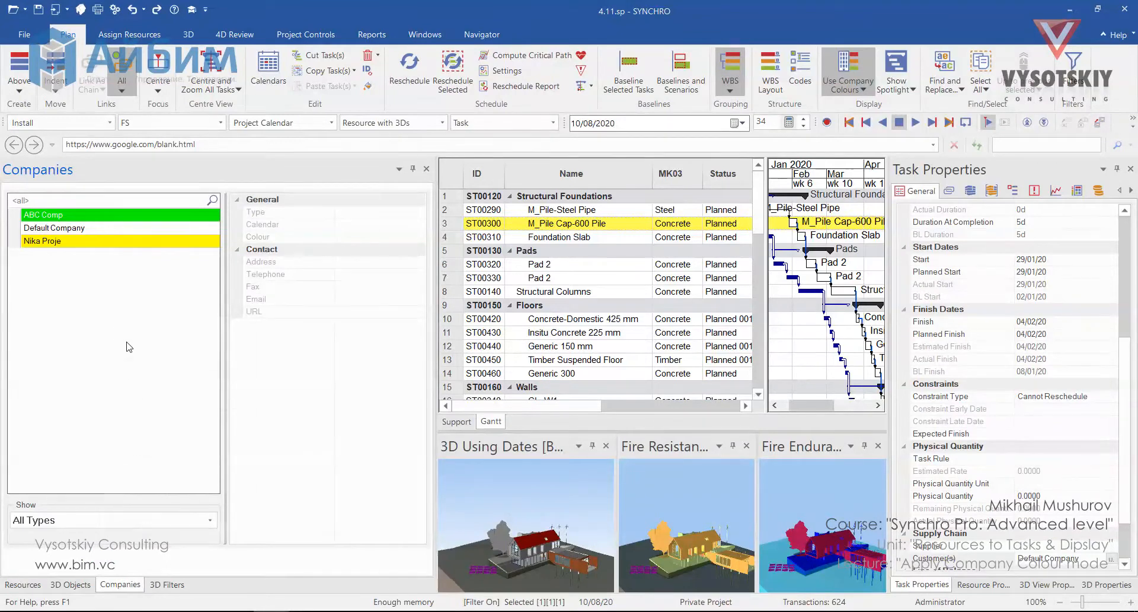
right_click(104, 322)
left_click(141, 330)
type("EE")
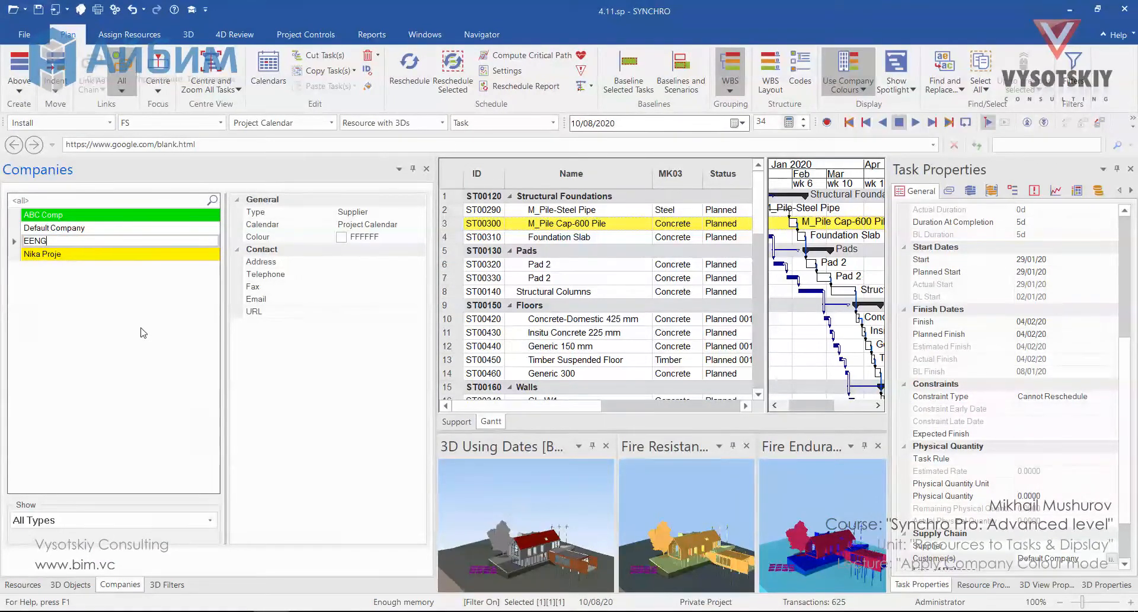
type("NG")
key("Return")
Set EENG's type to Electrical engineer and its colour to orange-red FF4500
left_click(419, 211)
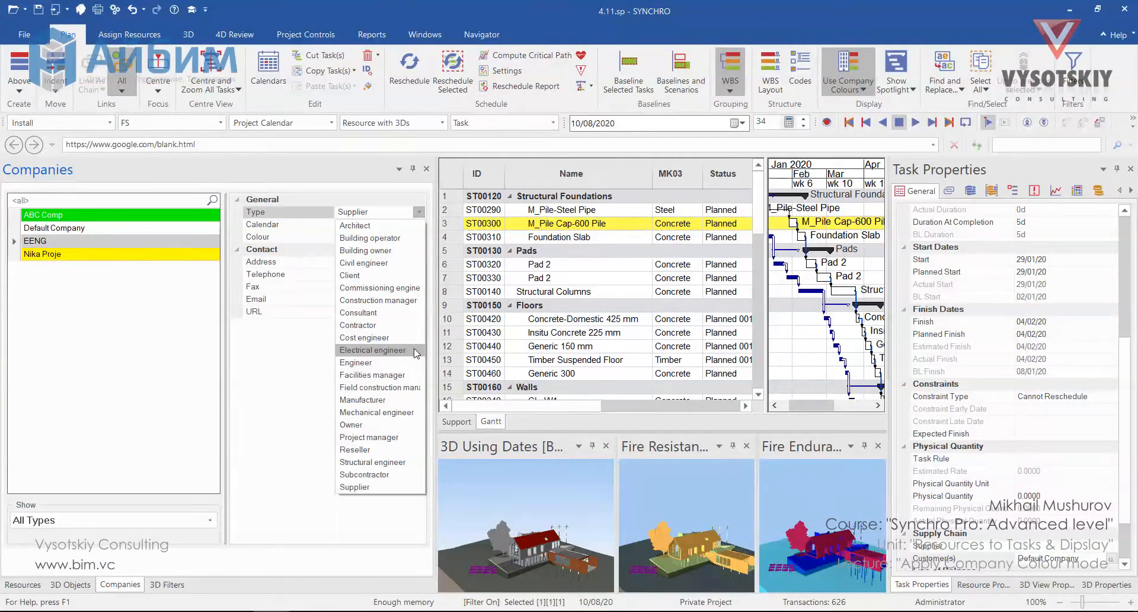
left_click(415, 351)
left_click(419, 236)
left_click(505, 327)
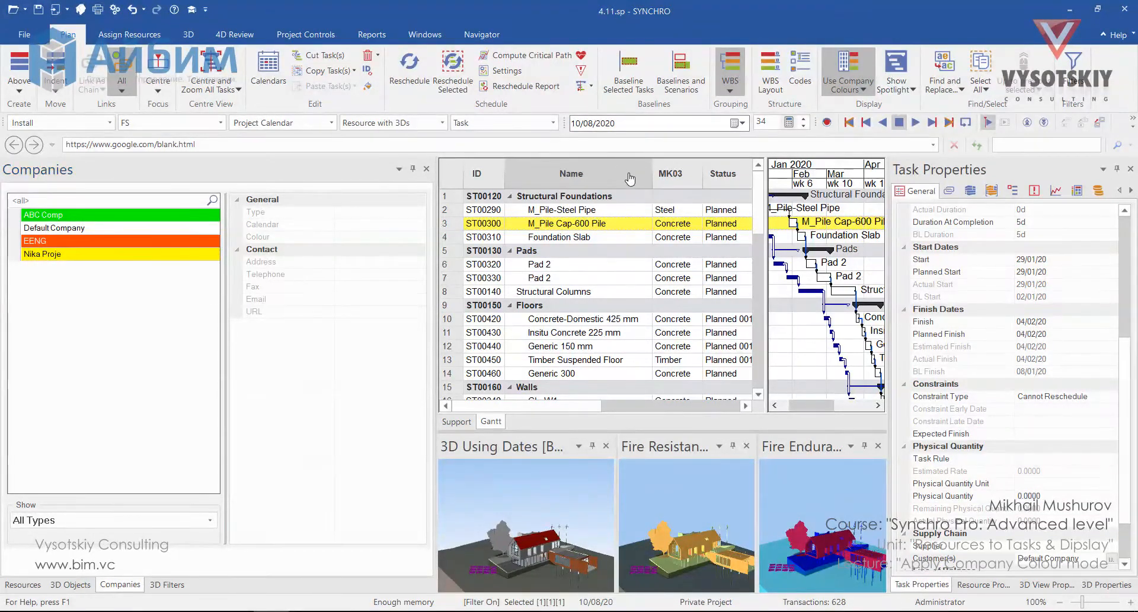
Add the Supply Chain Supplier and Customer(s) columns to the task table, moving Supplier up the column order
right_click(607, 185)
left_click(650, 217)
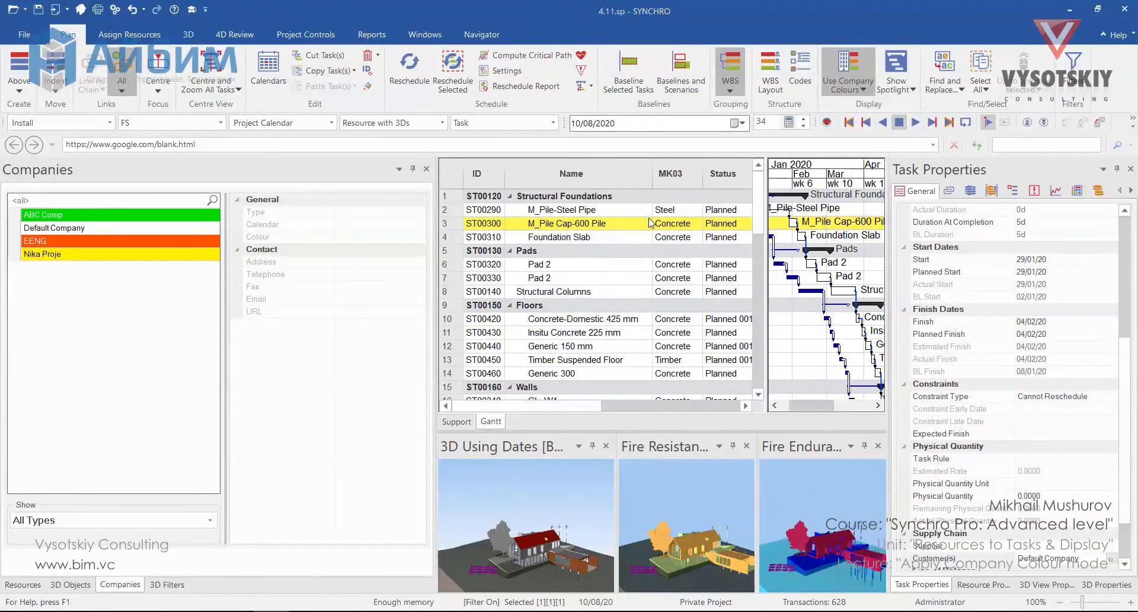
scroll(480, 326, "down", 2)
left_click(453, 403)
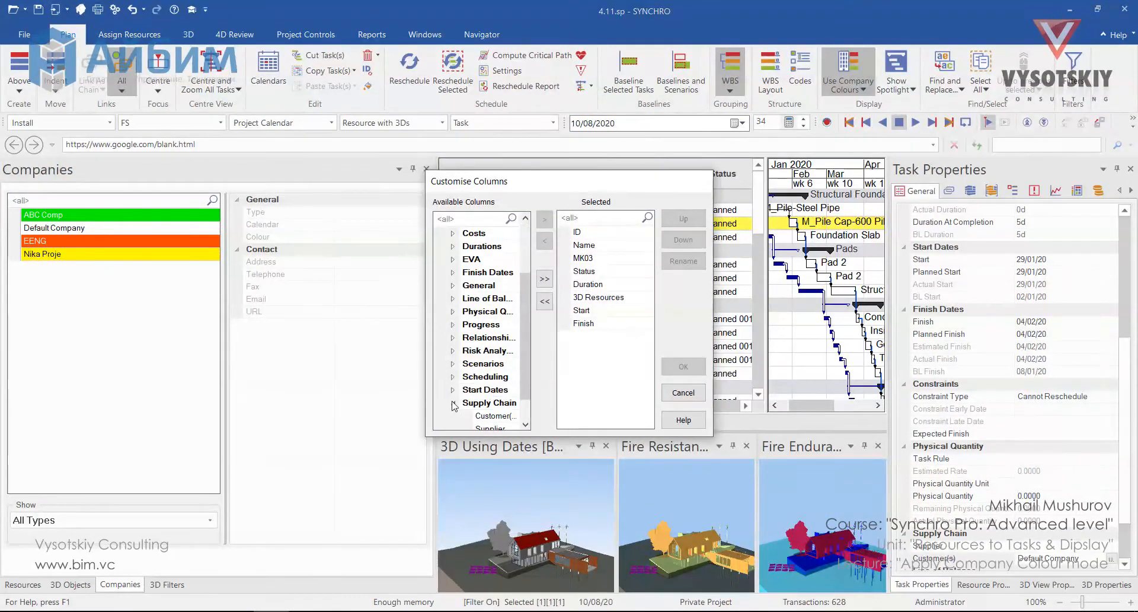
scroll(473, 405, "down", 1)
double_click(486, 399)
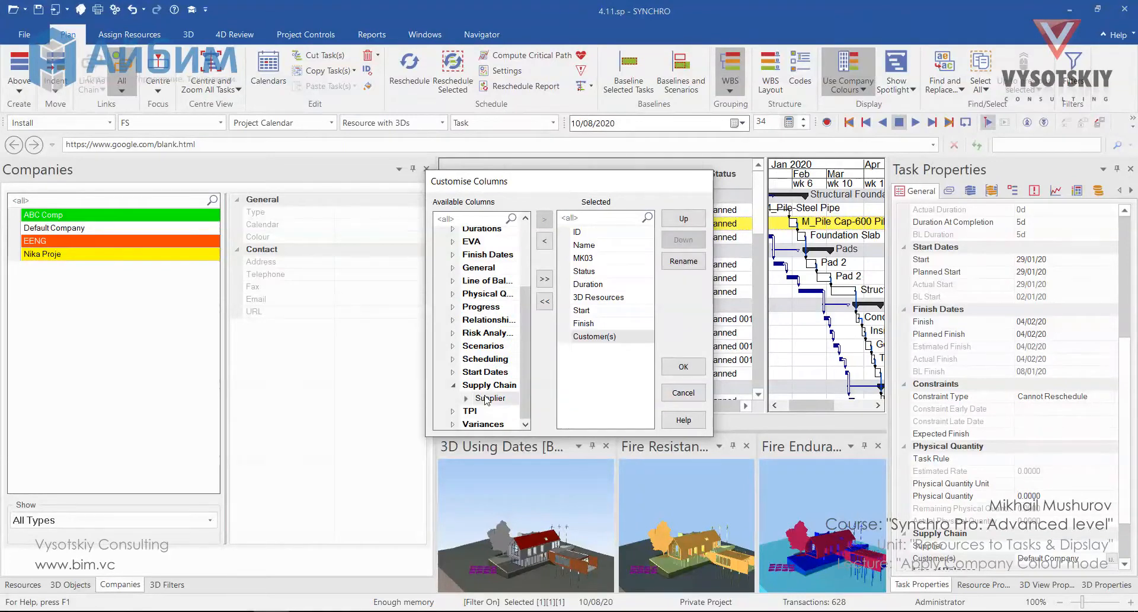
double_click(486, 399)
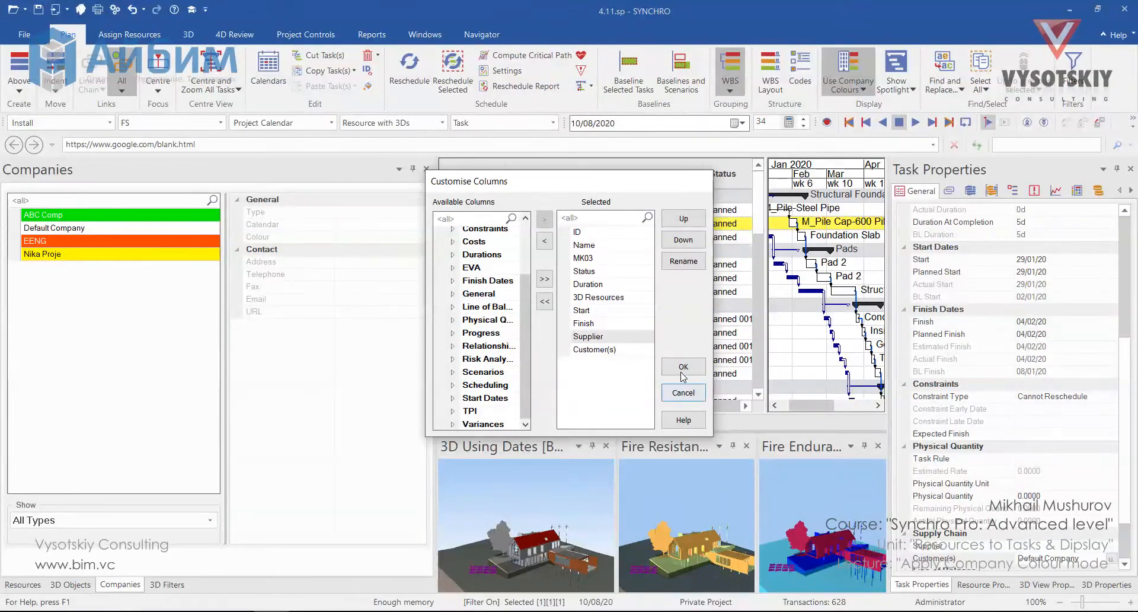
left_click(680, 220)
left_click(680, 219)
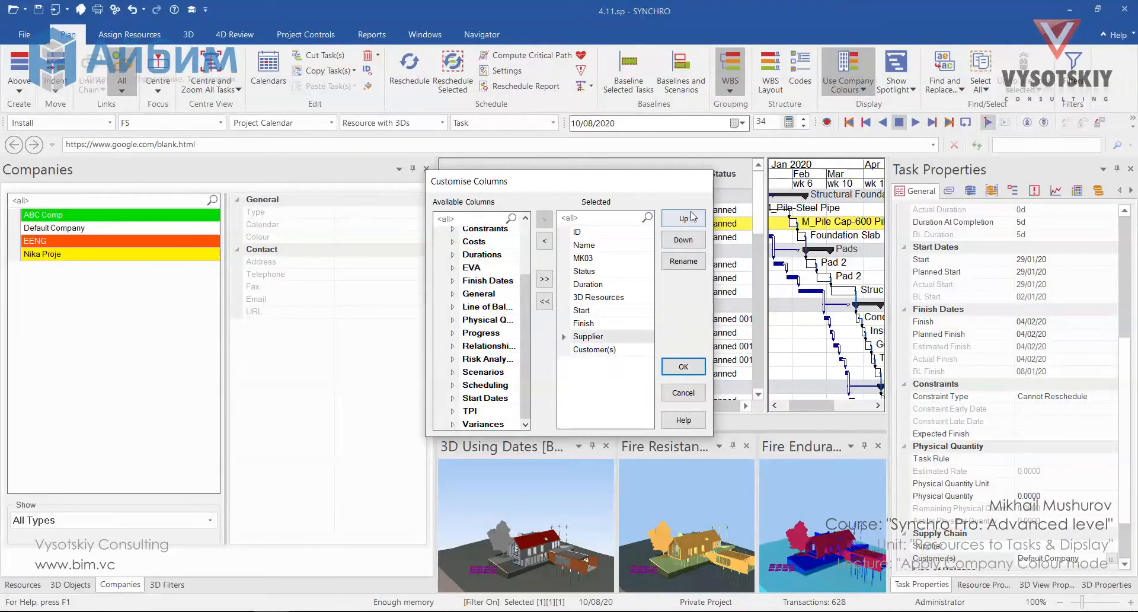
left_click(680, 220)
left_click(680, 219)
left_click(680, 220)
left_click(677, 221)
left_click(678, 221)
left_click(677, 221)
left_click(678, 221)
left_click(678, 222)
left_click(676, 367)
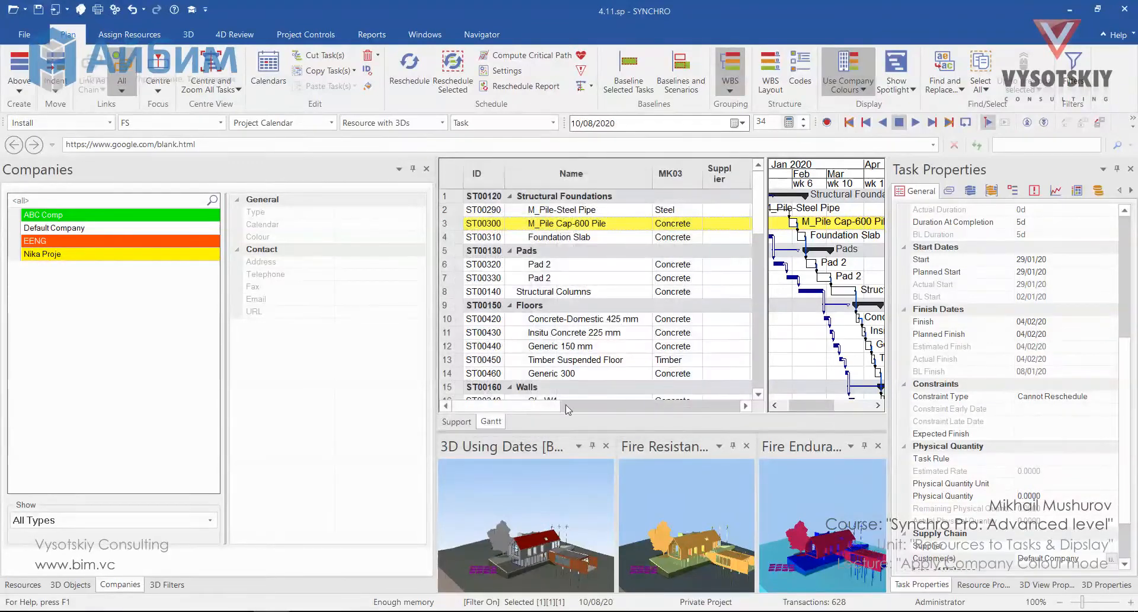
Select the tasks assigned to the Electrical Equipment resource
left_click_drag(543, 406, 591, 412)
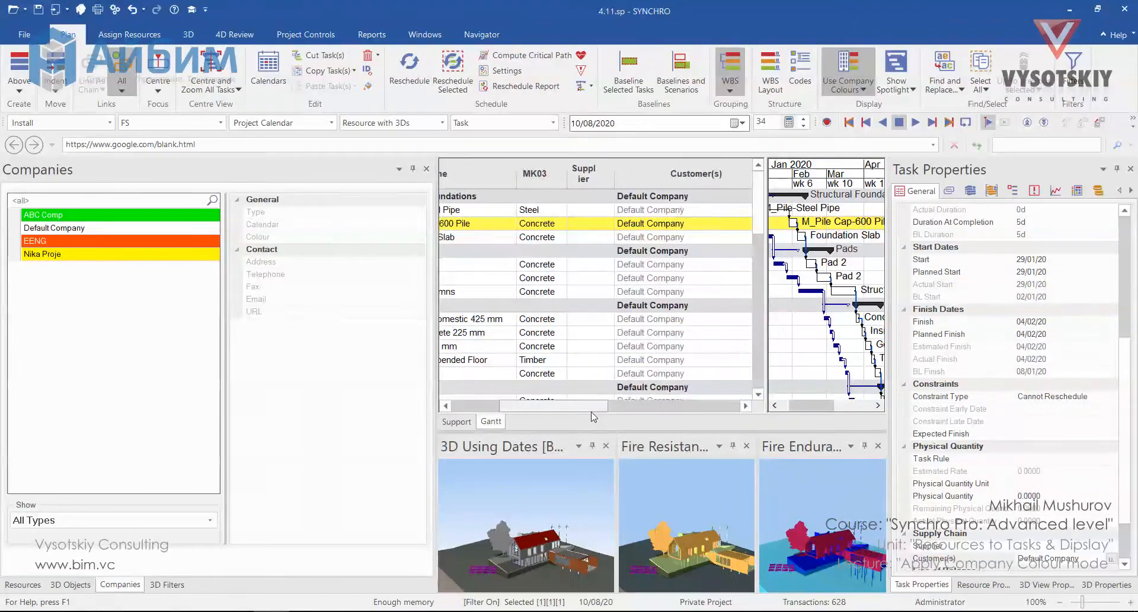
left_click(22, 584)
left_click(139, 313)
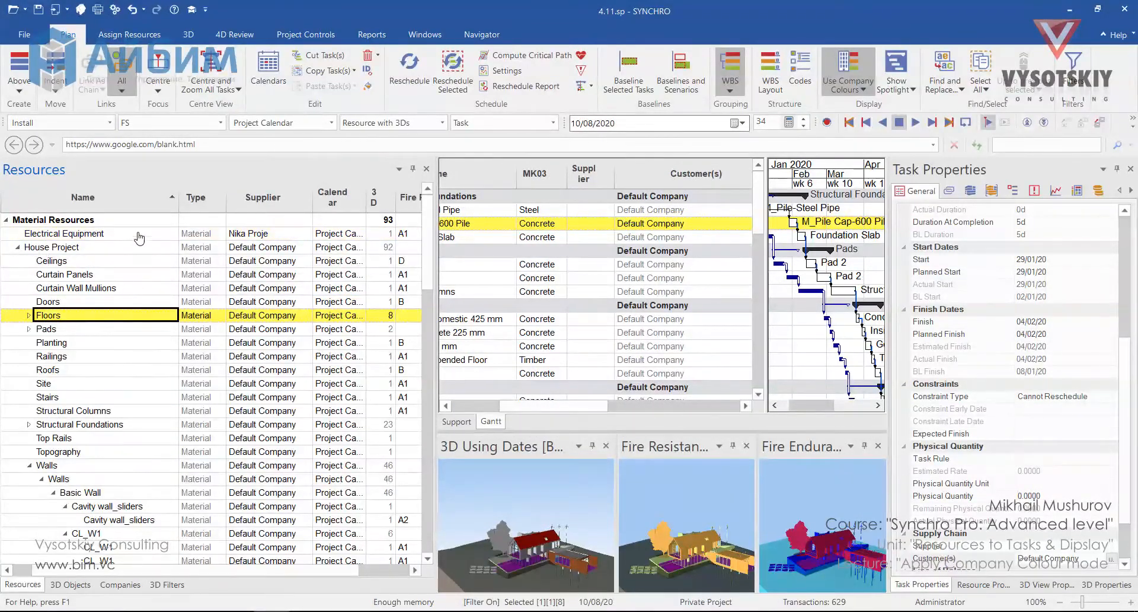
left_click(139, 233)
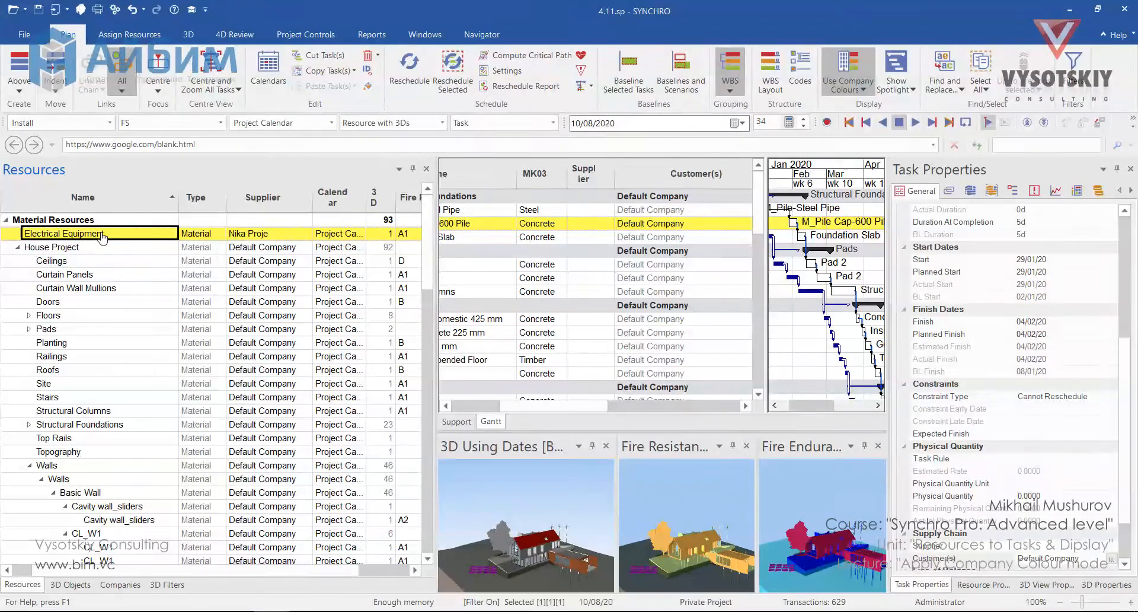
right_click(102, 237)
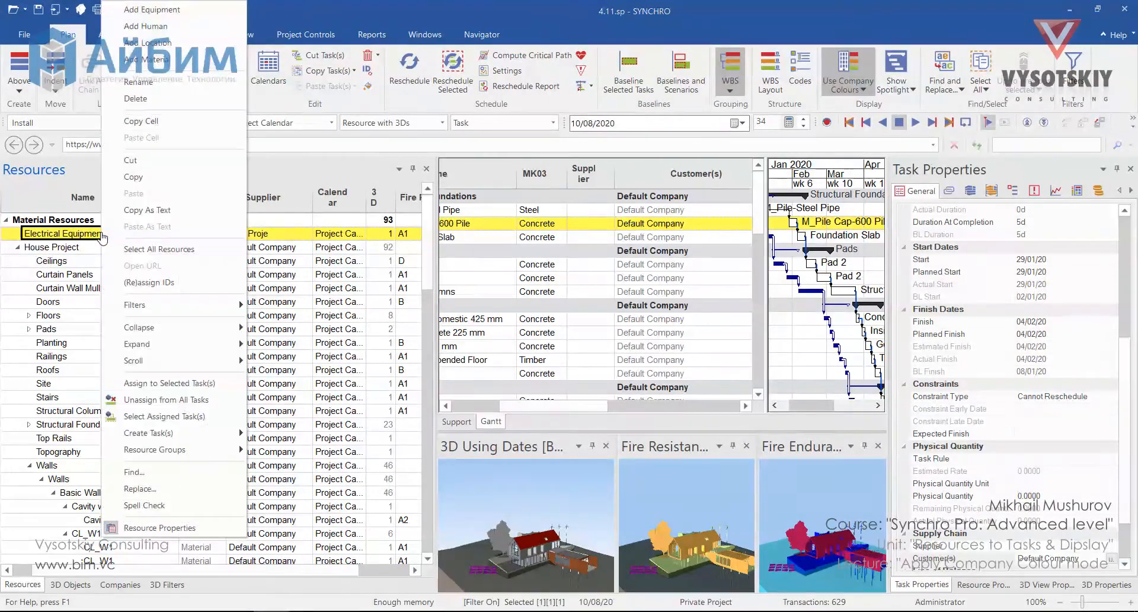
left_click(181, 419)
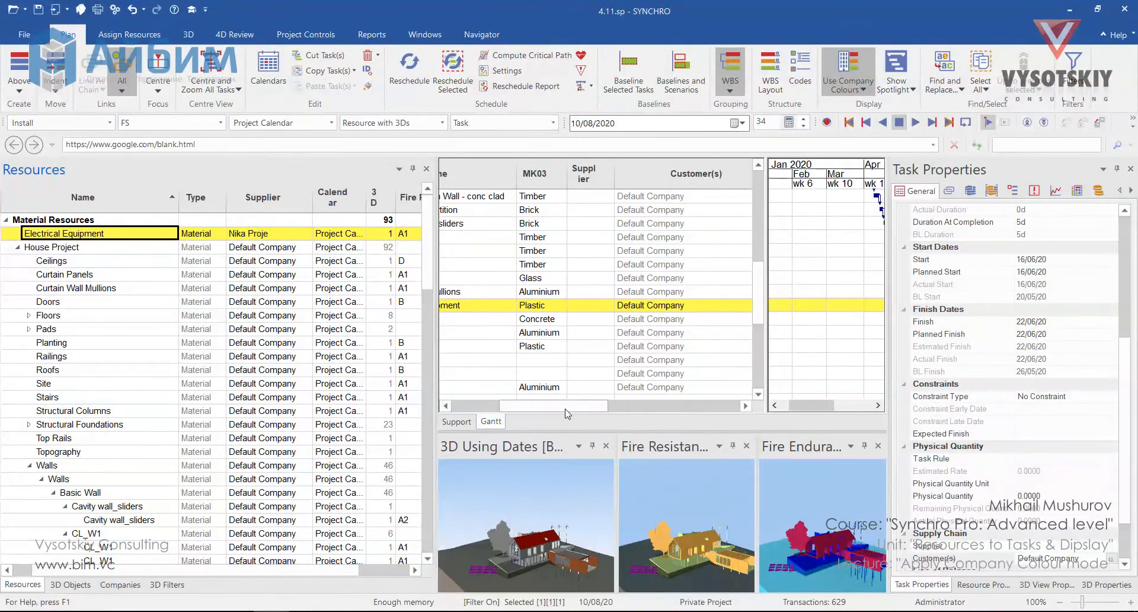
Set the selected task's supplier to EENG
mouse_move(565, 409)
left_mouse_down()
mouse_move(522, 413)
mouse_move(583, 428)
mouse_move(585, 415)
left_mouse_up()
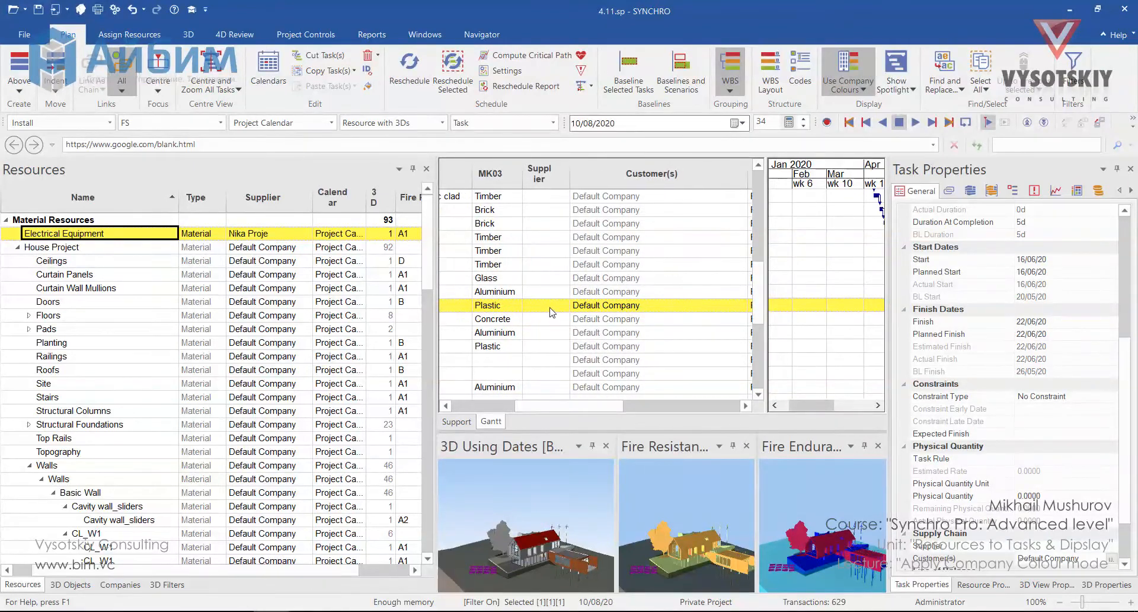
left_click(562, 305)
left_click(562, 306)
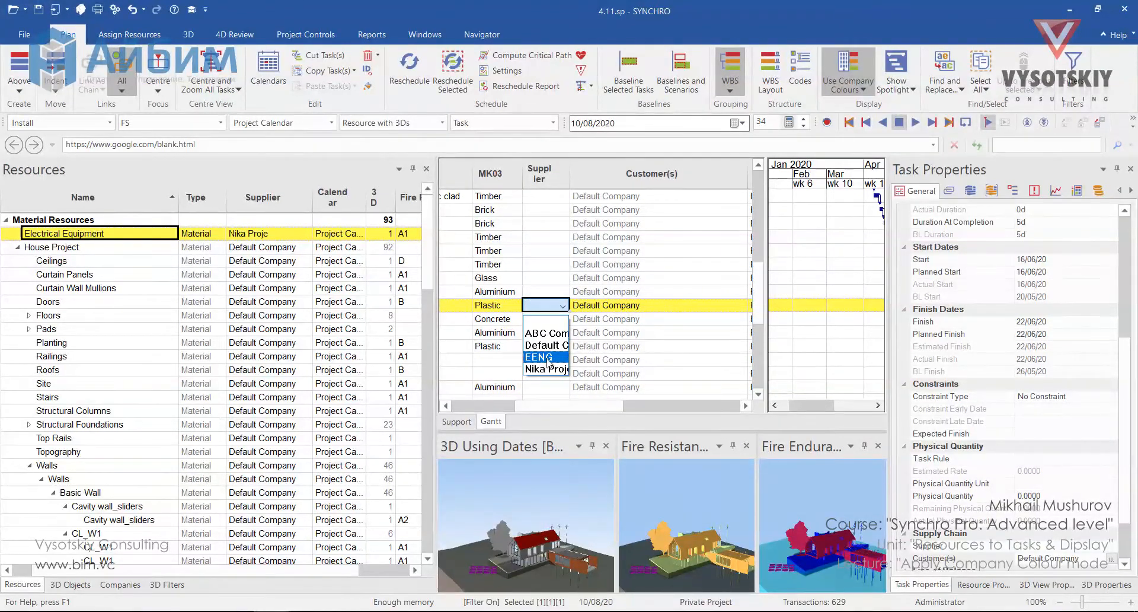
left_click(546, 357)
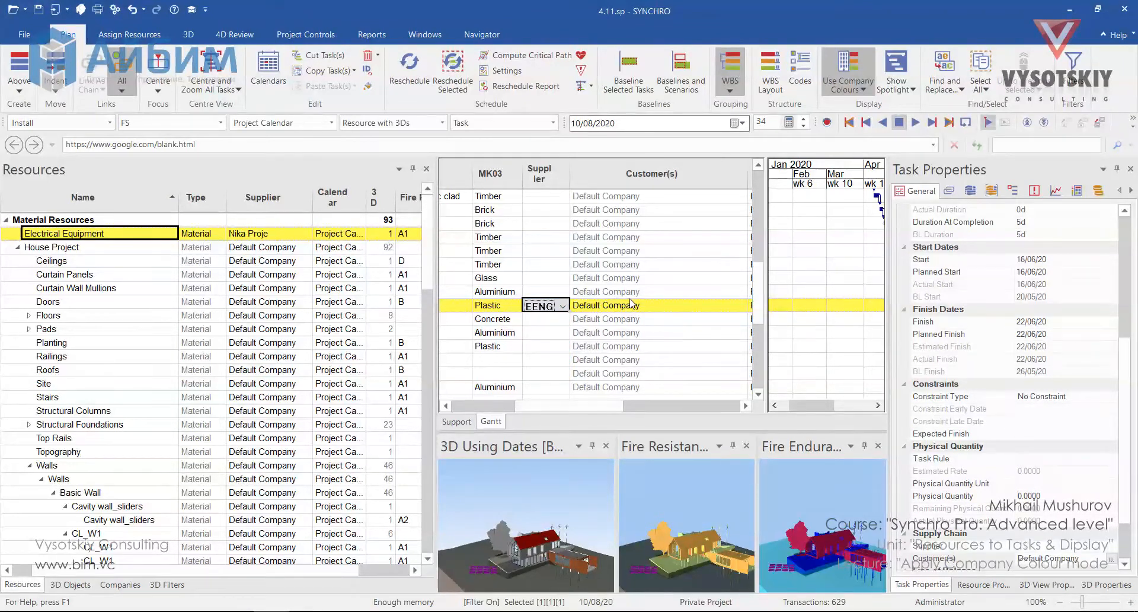
Assign EENG as supplier of the selected task from the companies list
left_click(120, 585)
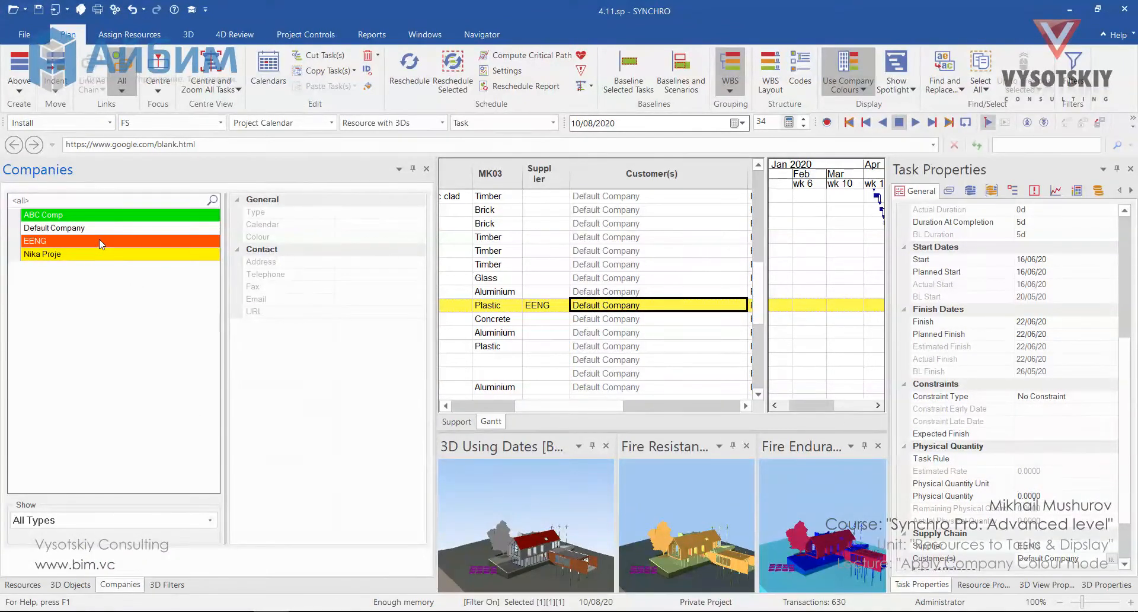
right_click(57, 240)
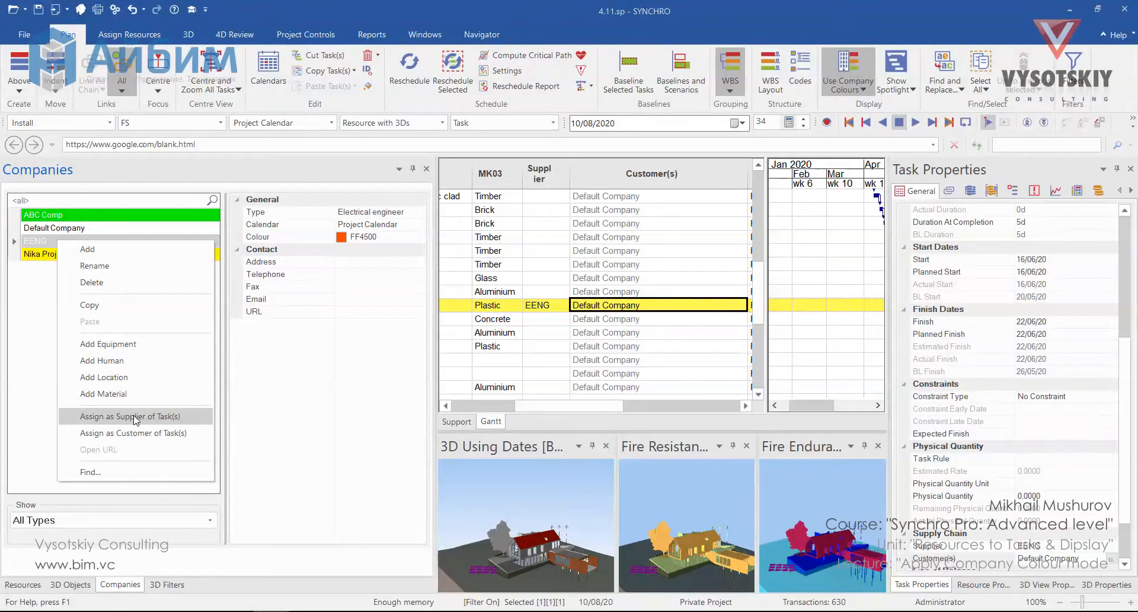
left_click(166, 416)
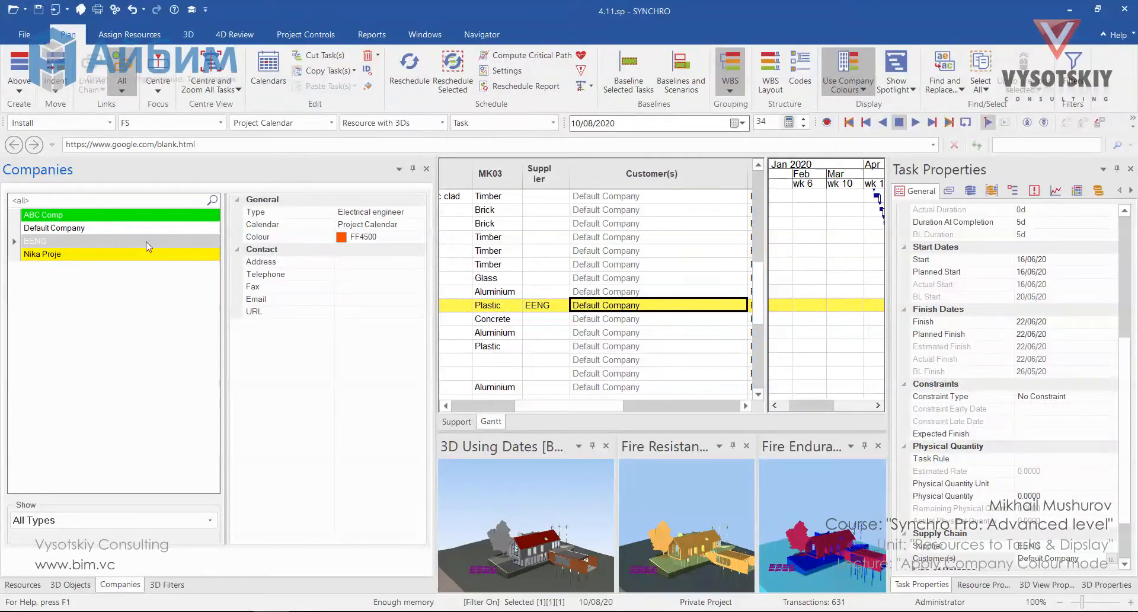
Assign ABC Comp as customer of the selected task
left_click(83, 214)
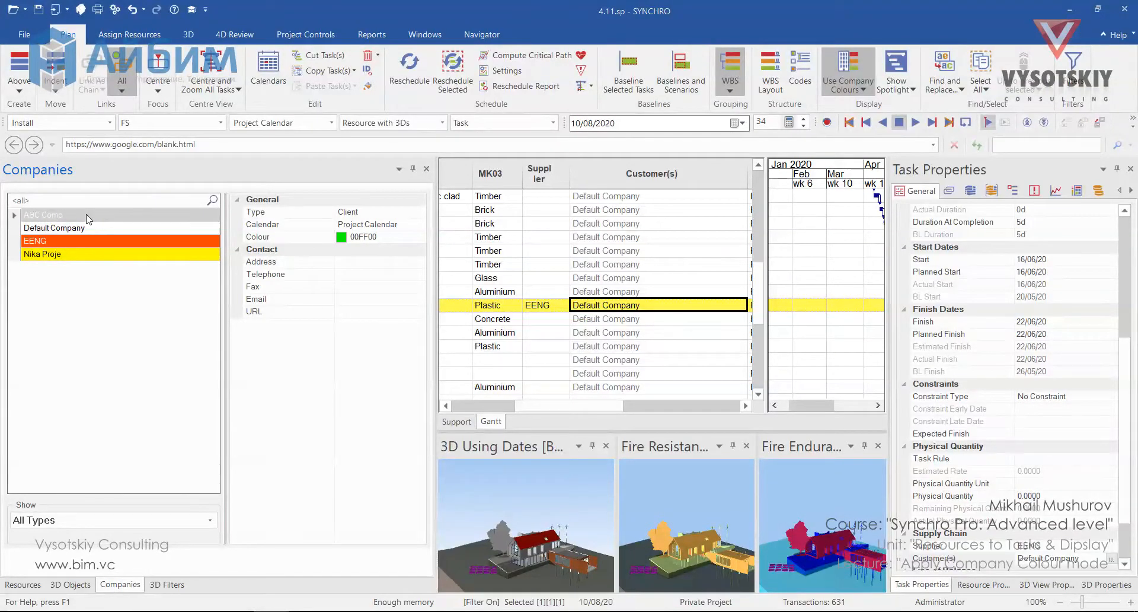
right_click(86, 218)
left_click(148, 407)
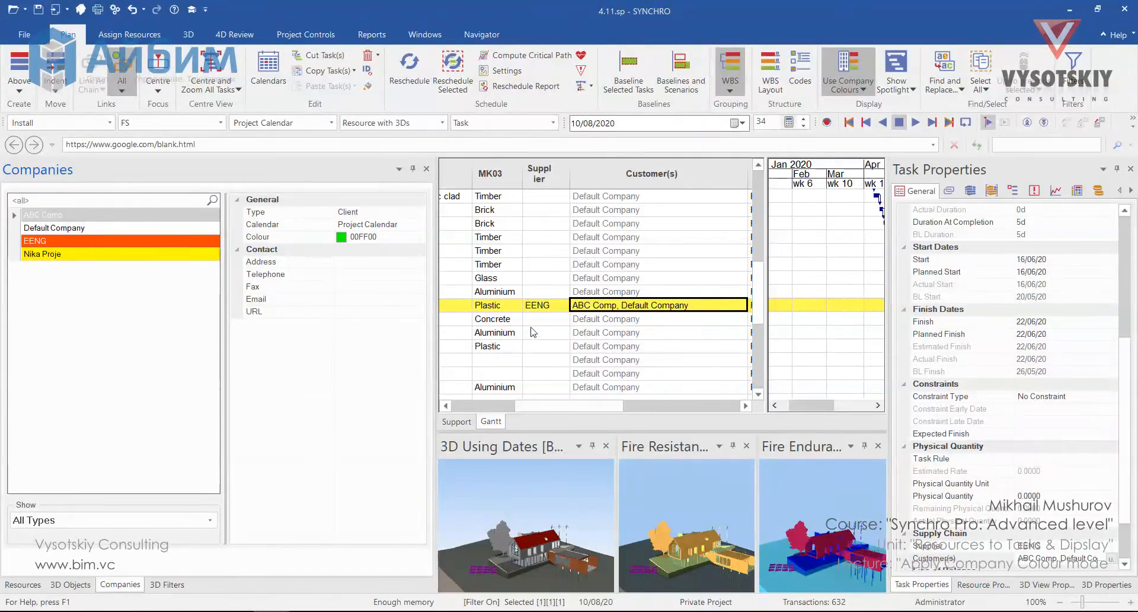
Remove Default Company from the selected task's customers in the supply chain list
double_click(640, 306)
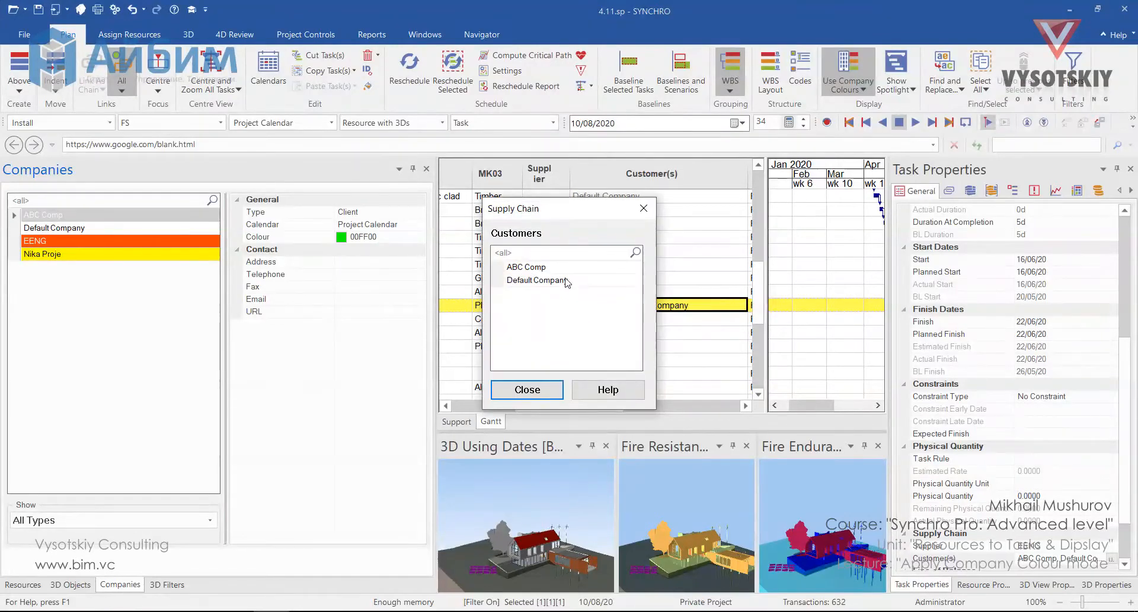
left_click(564, 281)
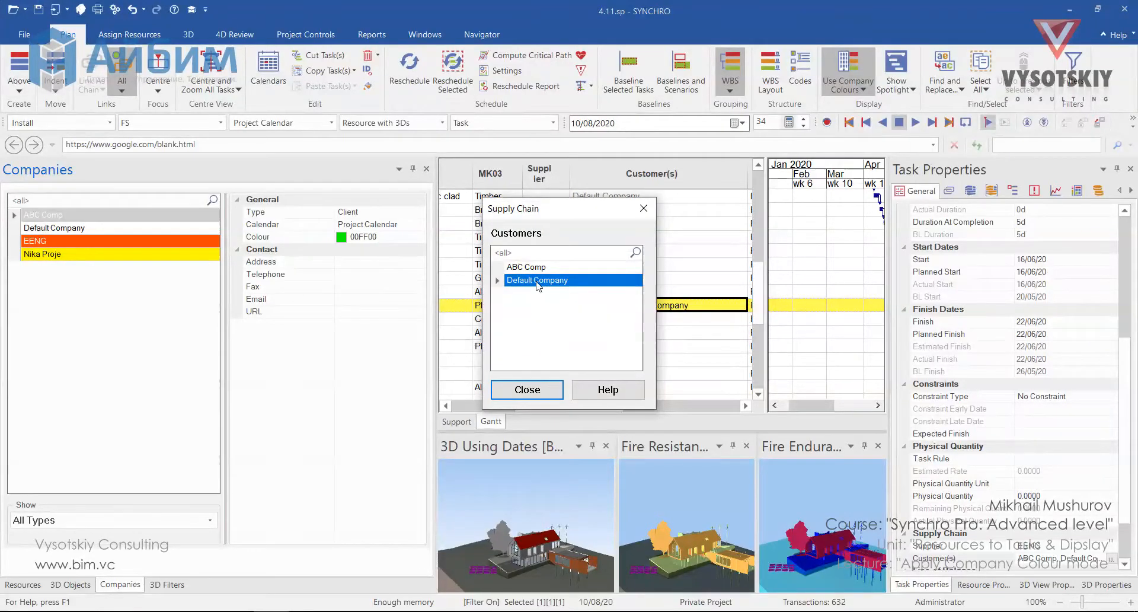
right_click(538, 285)
left_click(563, 292)
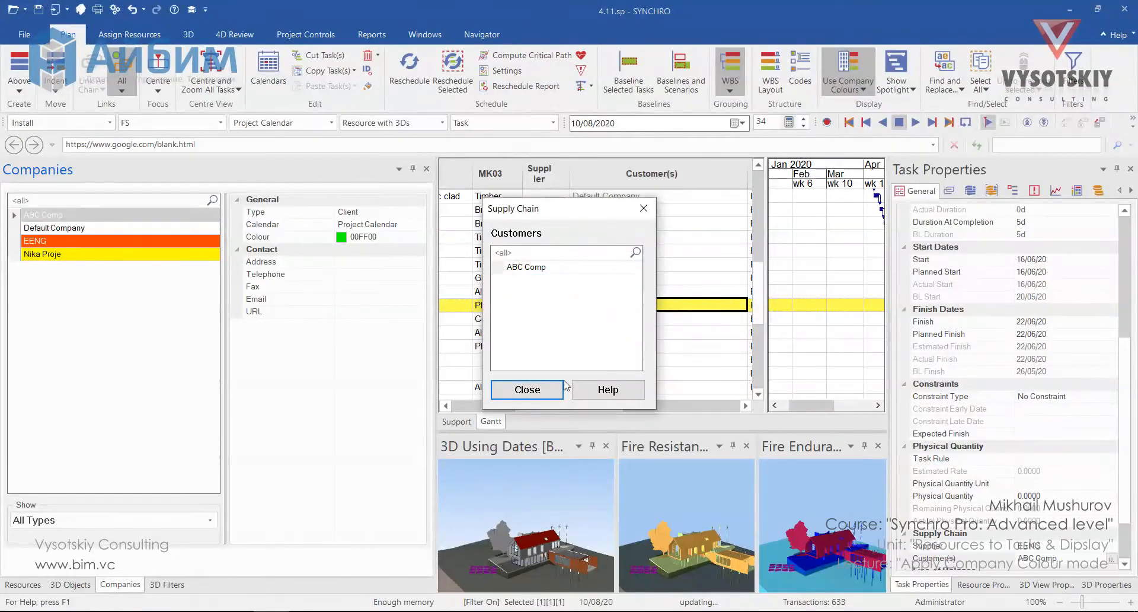
left_click(527, 390)
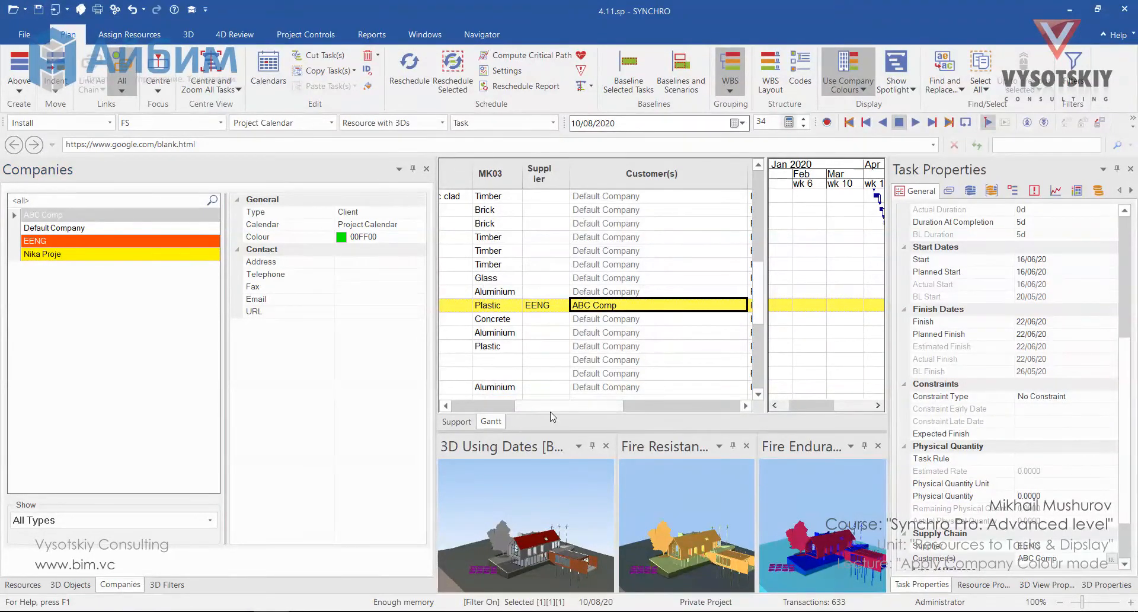
Close the Fire Resistance and Fire Endurance 3D views and link all remaining 3D view cameras
left_click(746, 446)
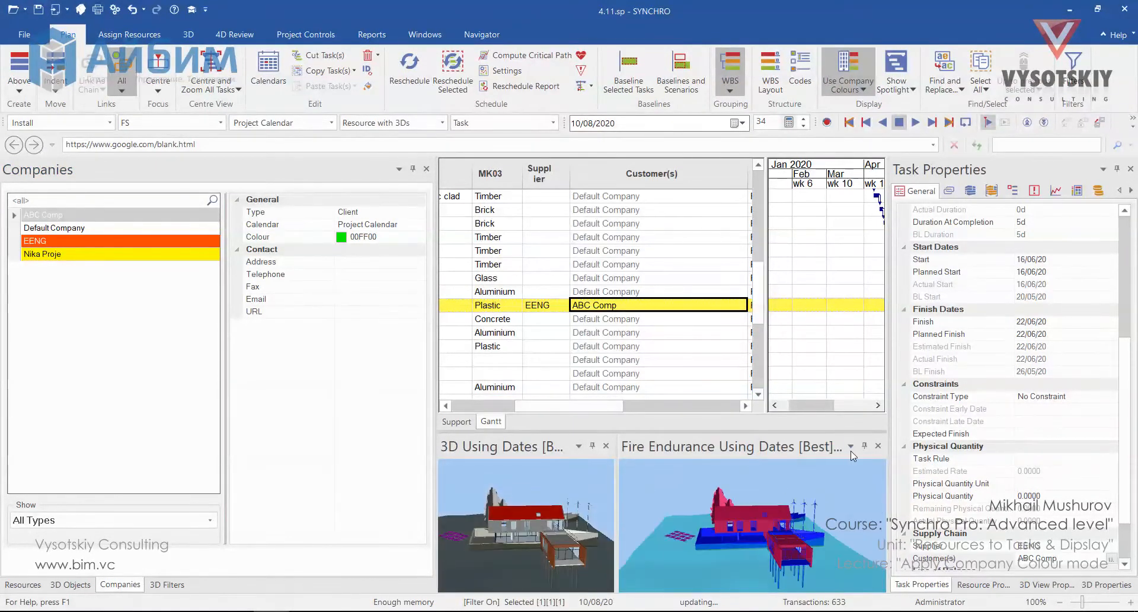
left_click(878, 445)
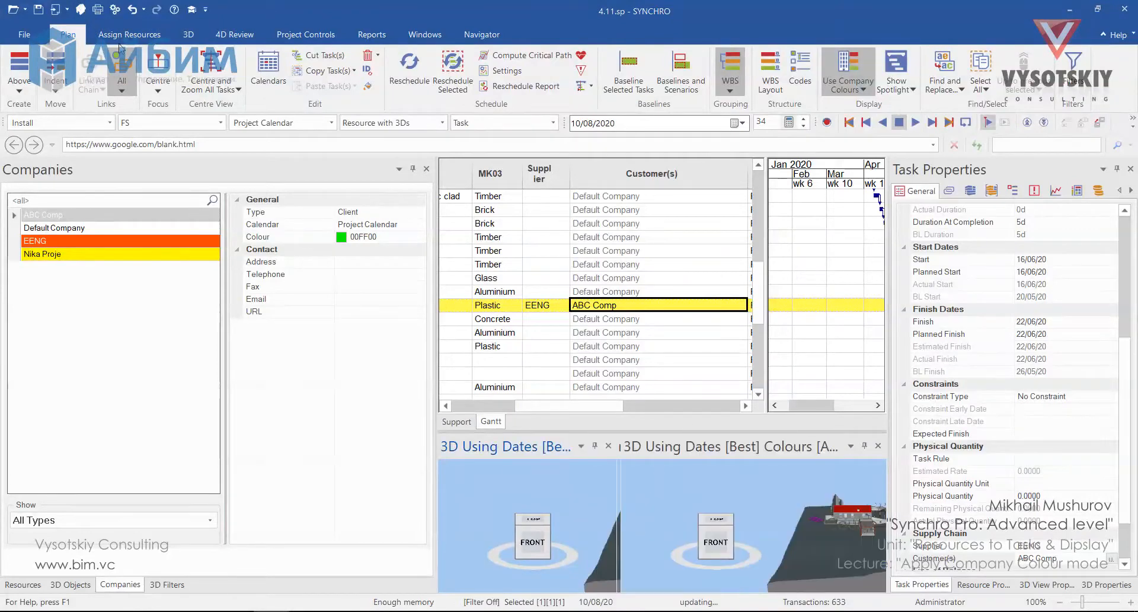
right_click(594, 493)
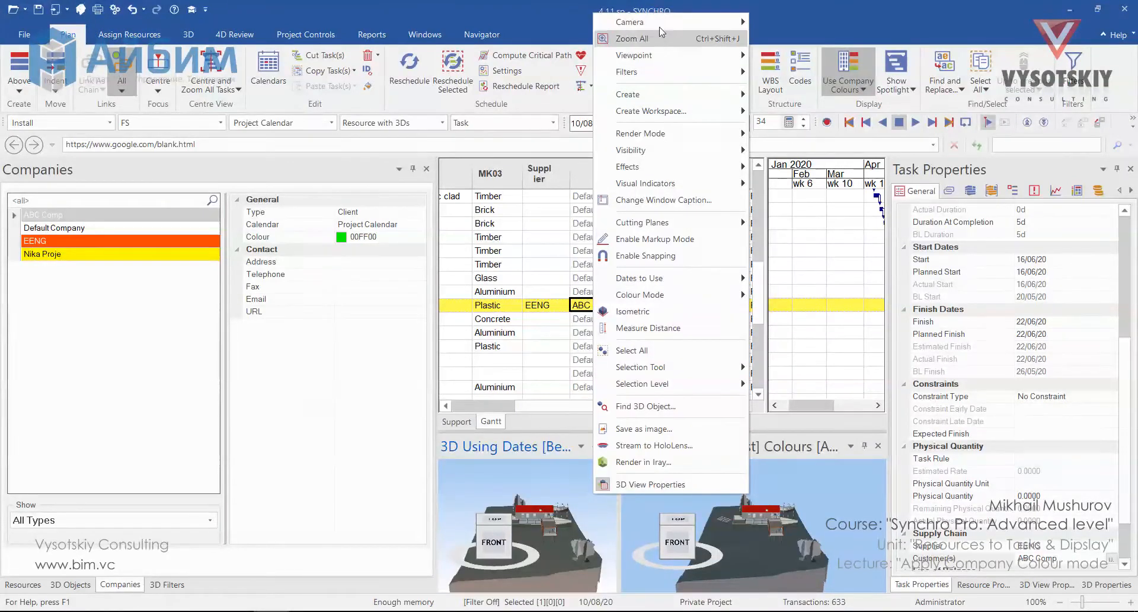
mouse_move(691, 23)
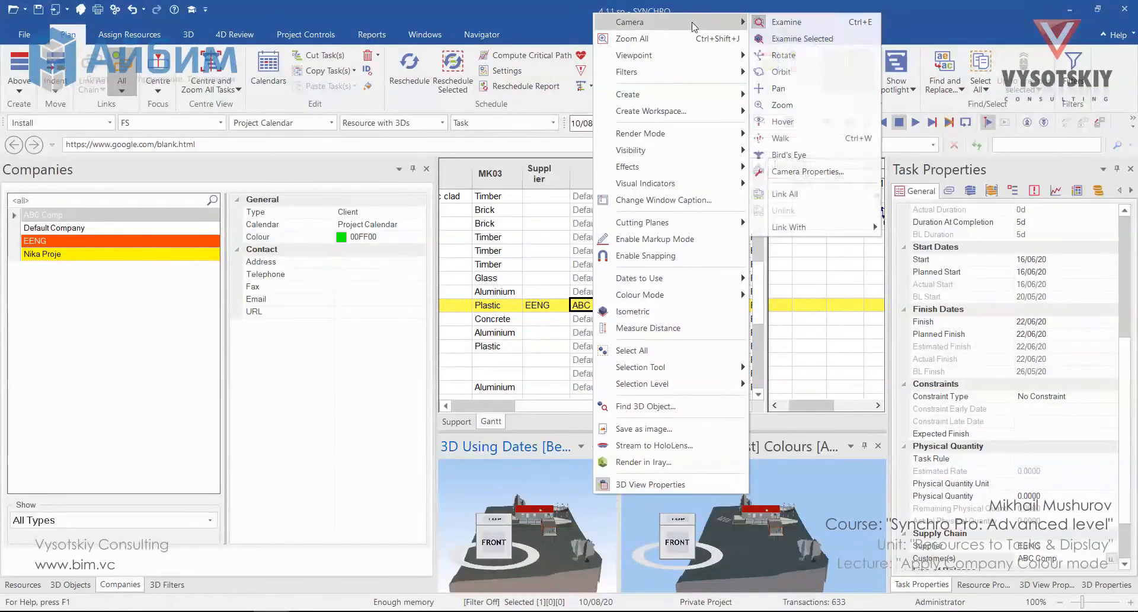
left_click(830, 191)
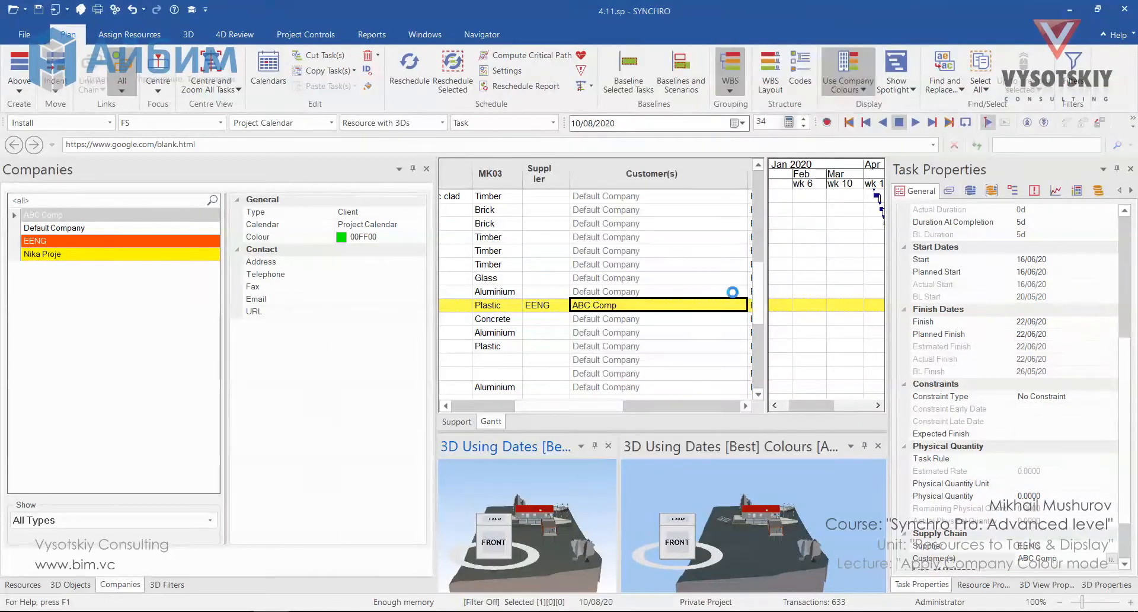
Hide the axis indicator in both 3D views
right_click(573, 490)
mouse_move(723, 185)
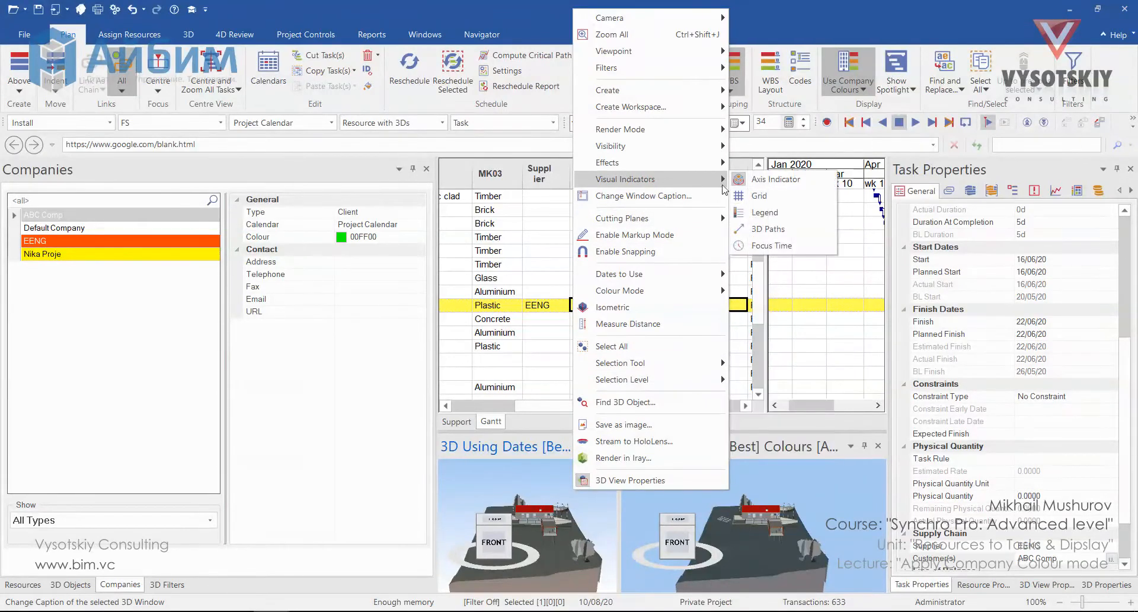
left_click(771, 179)
right_click(706, 487)
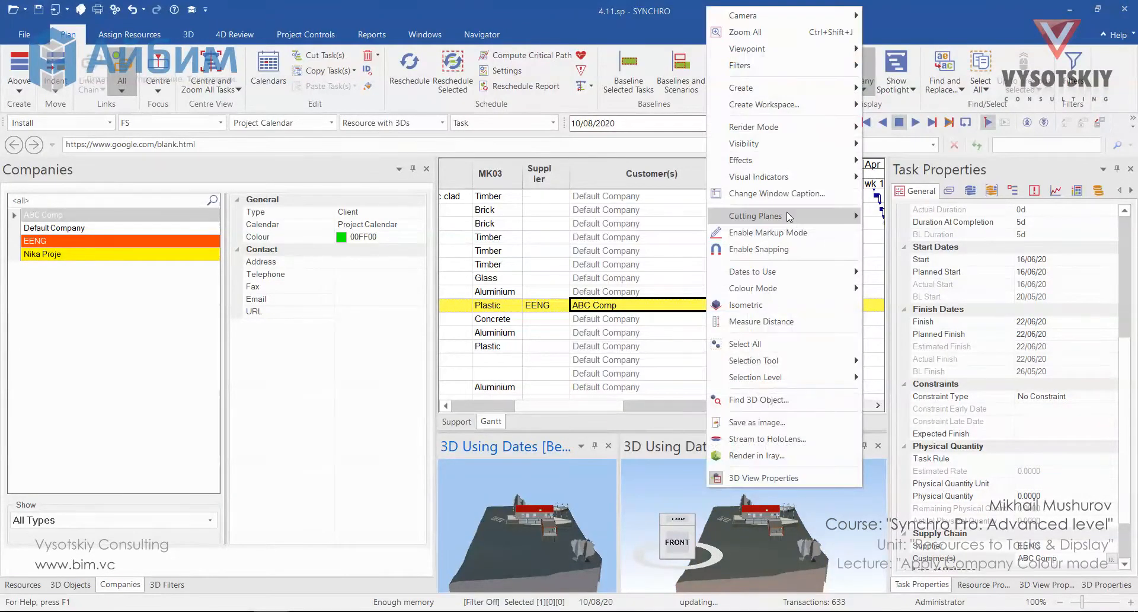
mouse_move(793, 179)
left_click(906, 181)
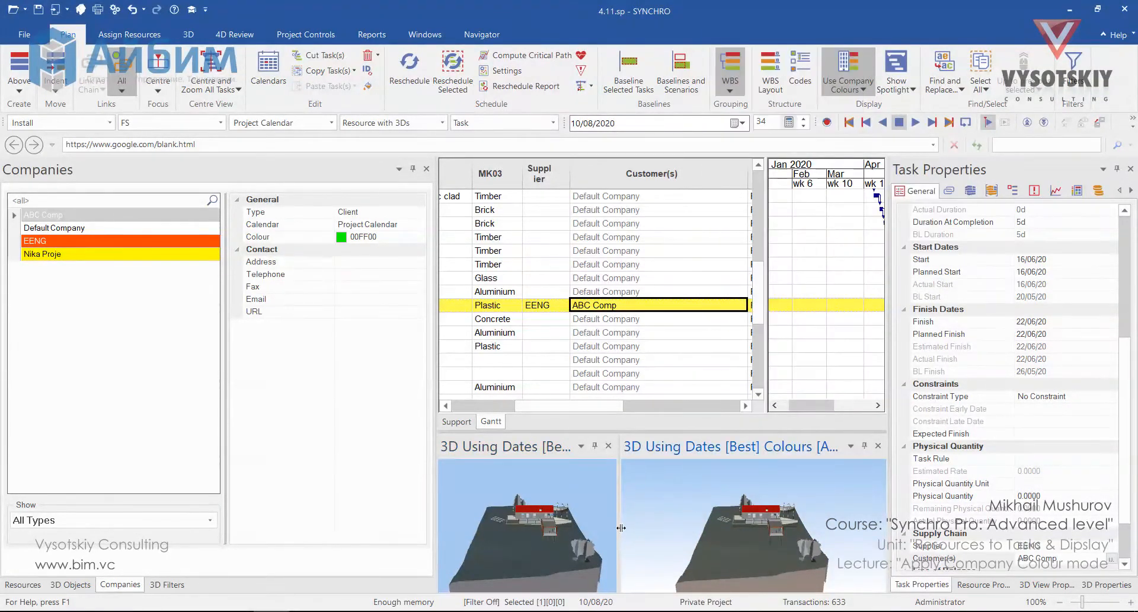
Widen the left 3D view and set its colour mode to Task Supplier
left_click_drag(621, 527, 677, 533)
left_click(699, 539)
scroll(592, 512, "up", 5)
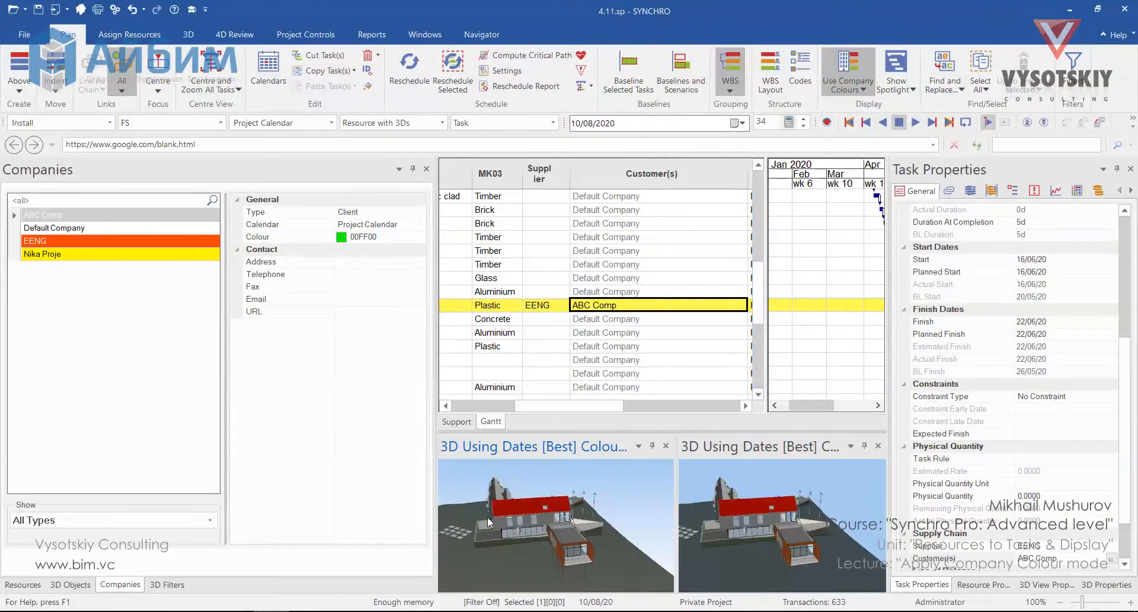
right_click(516, 492)
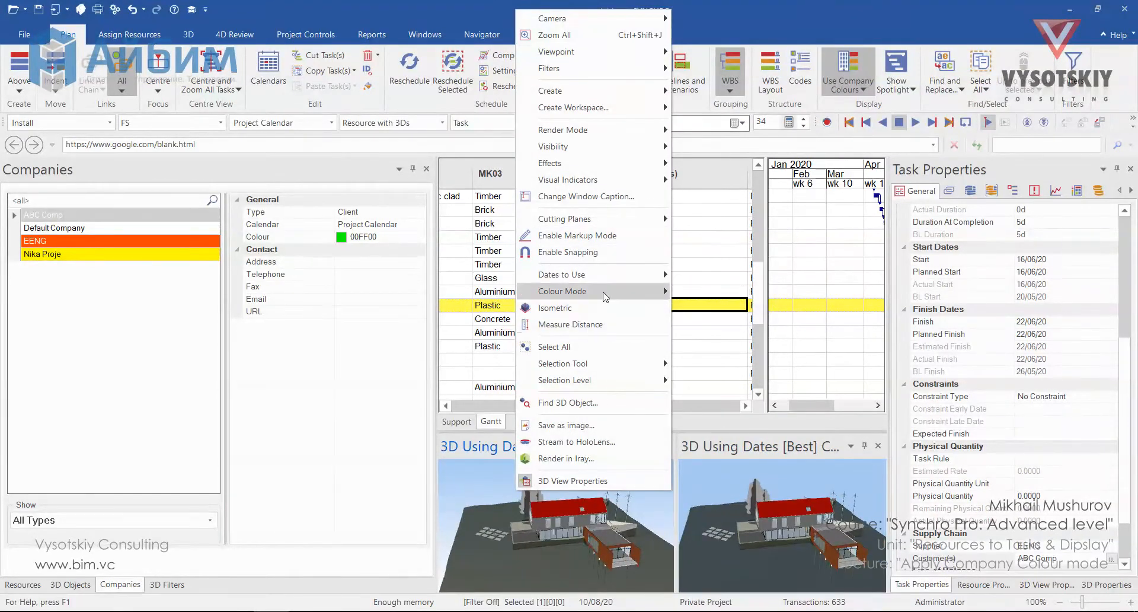
mouse_move(604, 294)
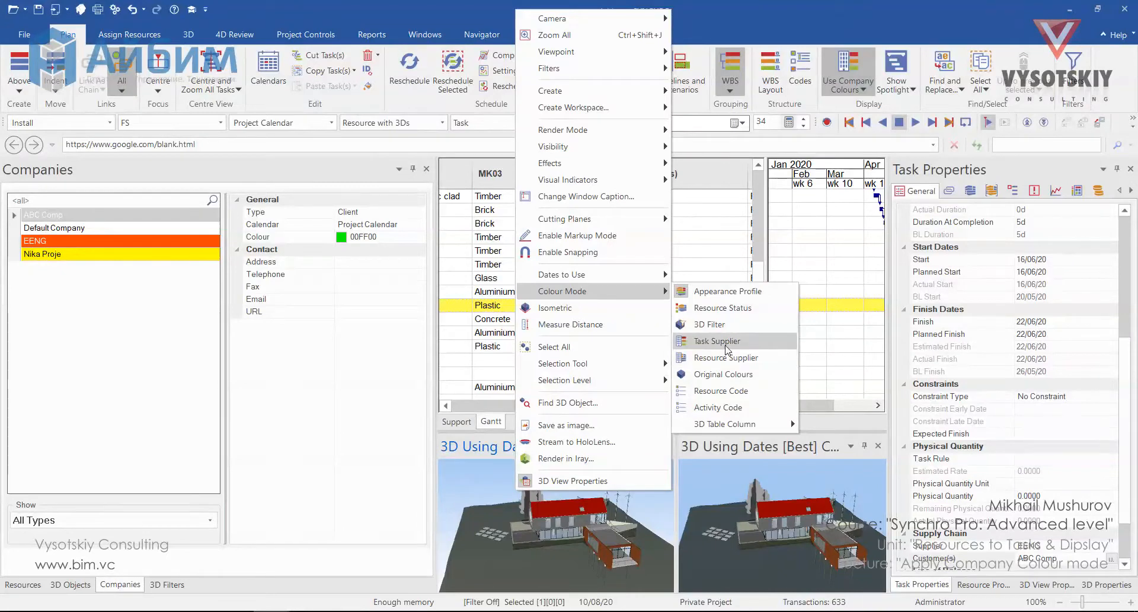
left_click(726, 342)
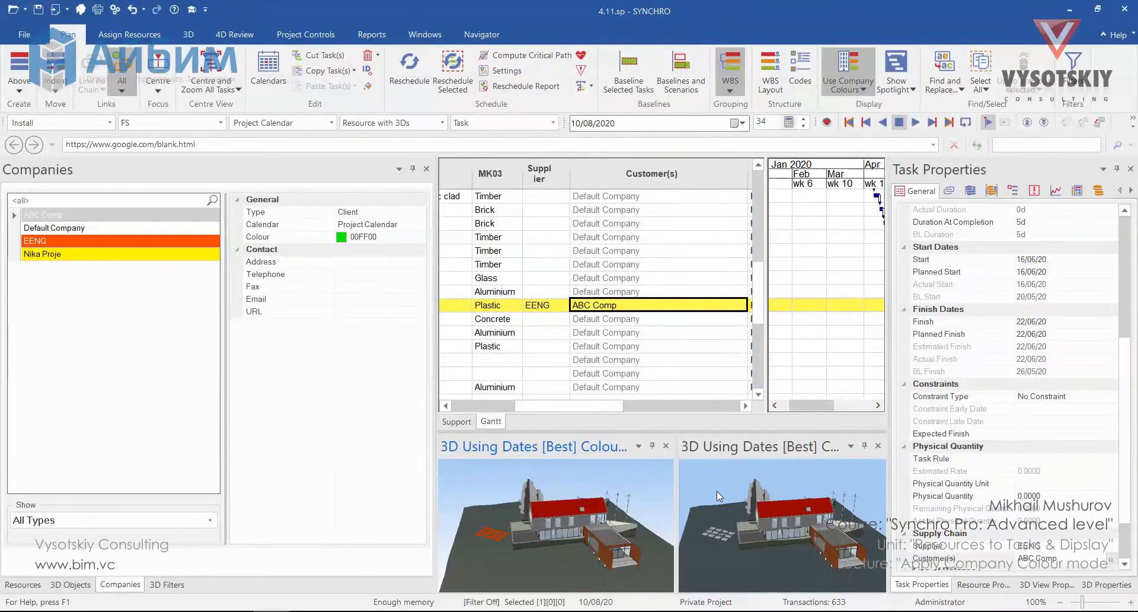
Set the right 3D view's colour mode to Resource Supplier and turn on its legend
right_click(714, 486)
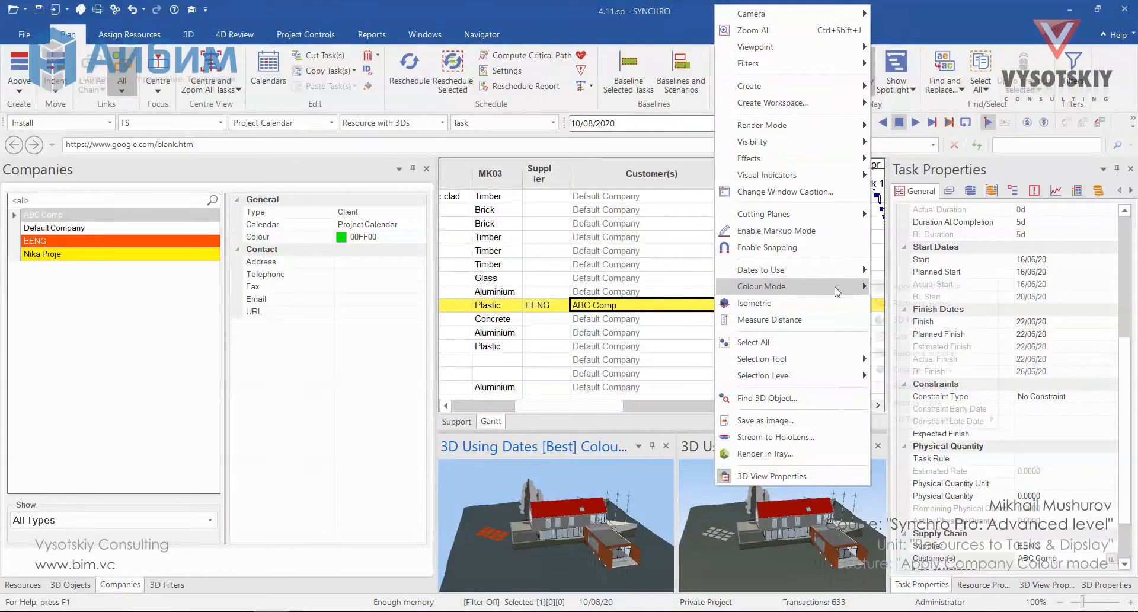
mouse_move(837, 291)
left_click(946, 358)
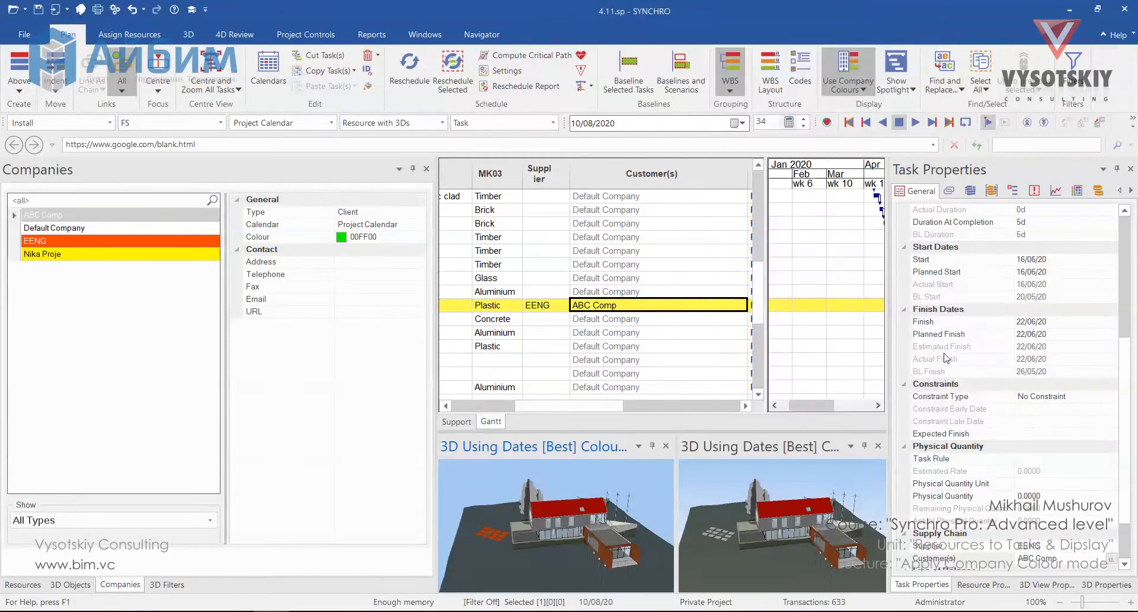
scroll(717, 545, "up", 3)
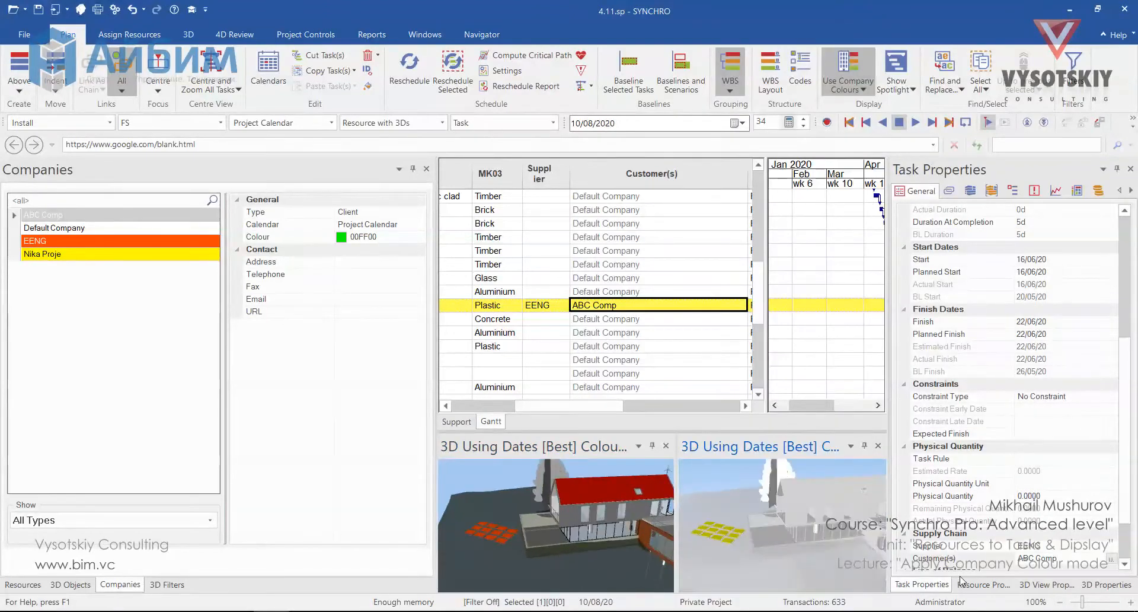
left_click(1046, 584)
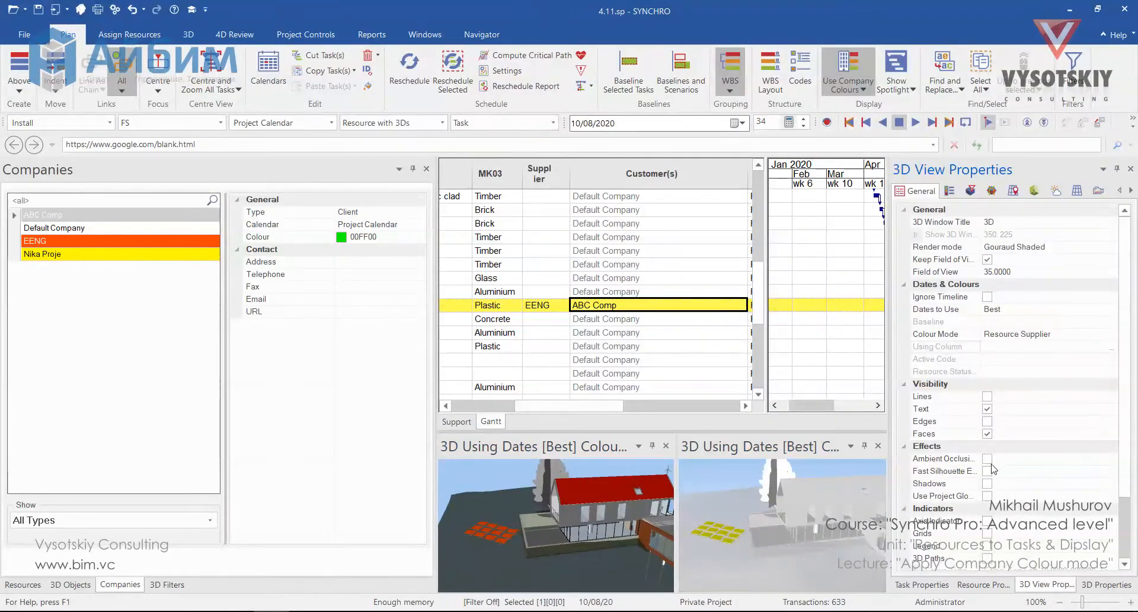
left_click(987, 545)
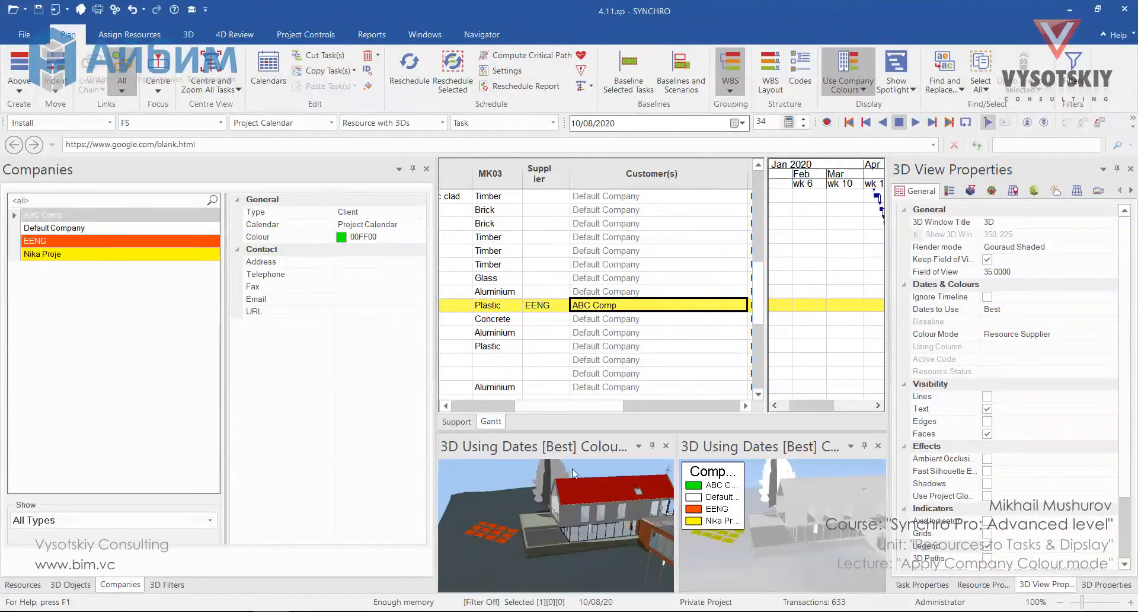
Show the legend in the left 3D view
right_click(486, 474)
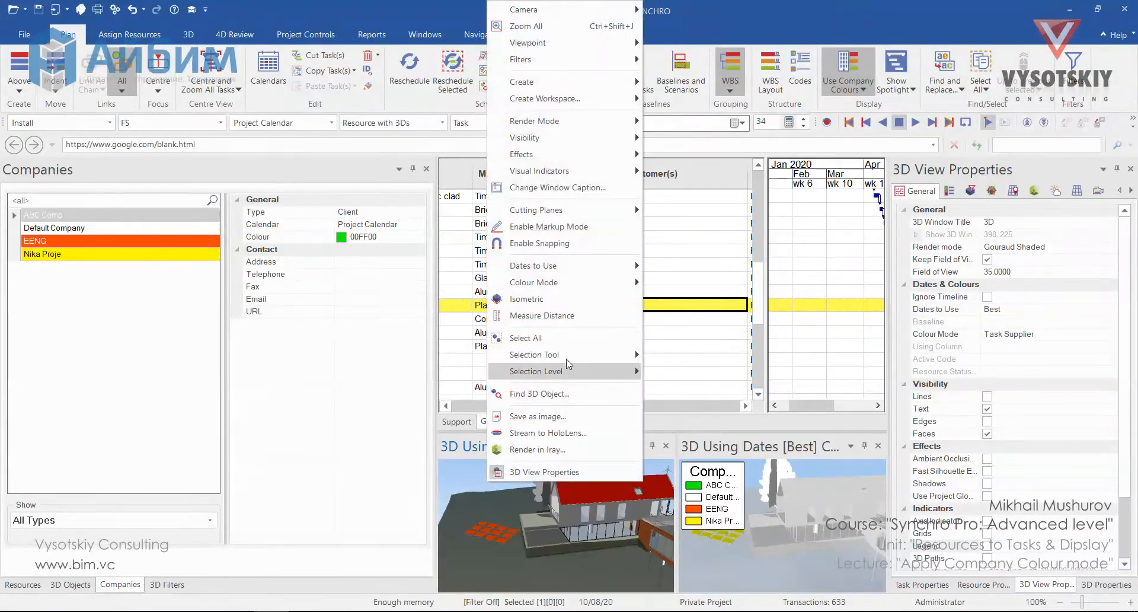
mouse_move(592, 171)
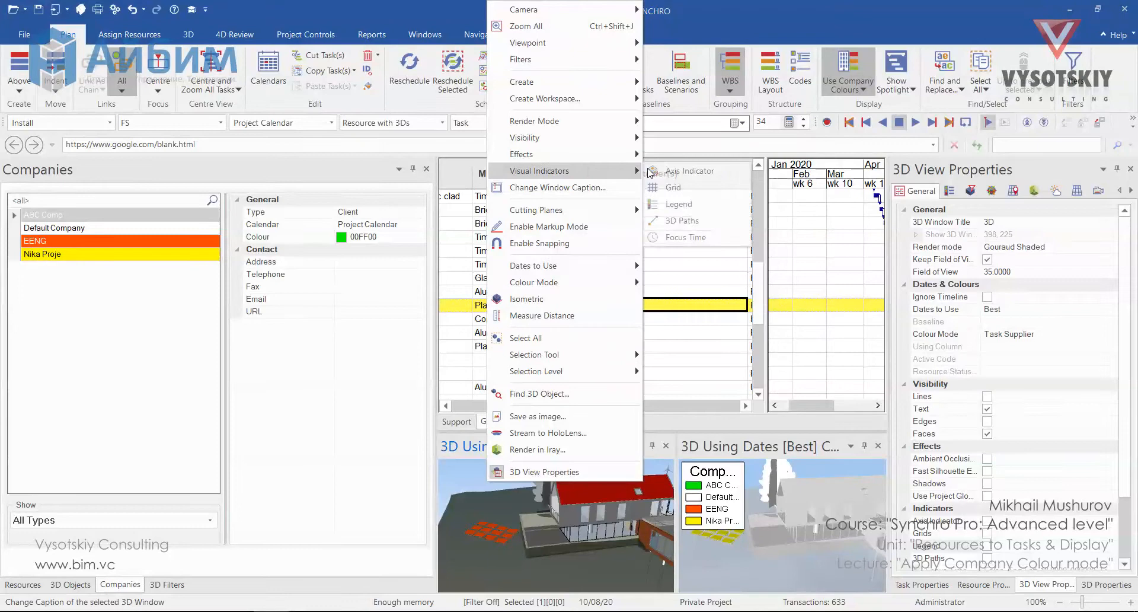
left_click(710, 211)
left_click_drag(592, 482, 520, 519)
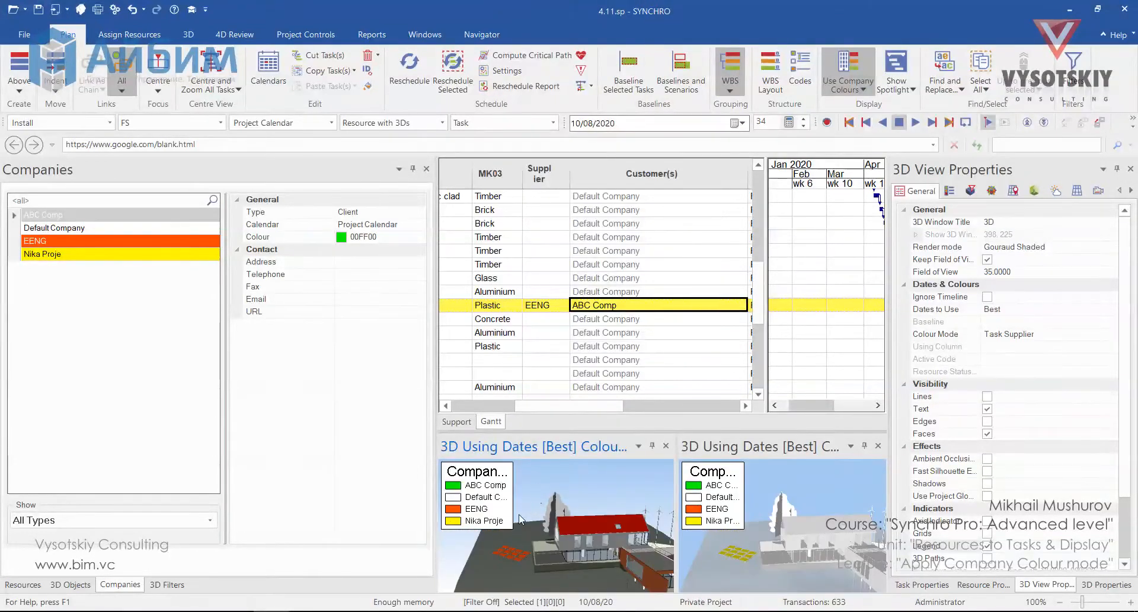
Turn off the left legend's autotitle and set its title to Task Supplier
left_click(949, 190)
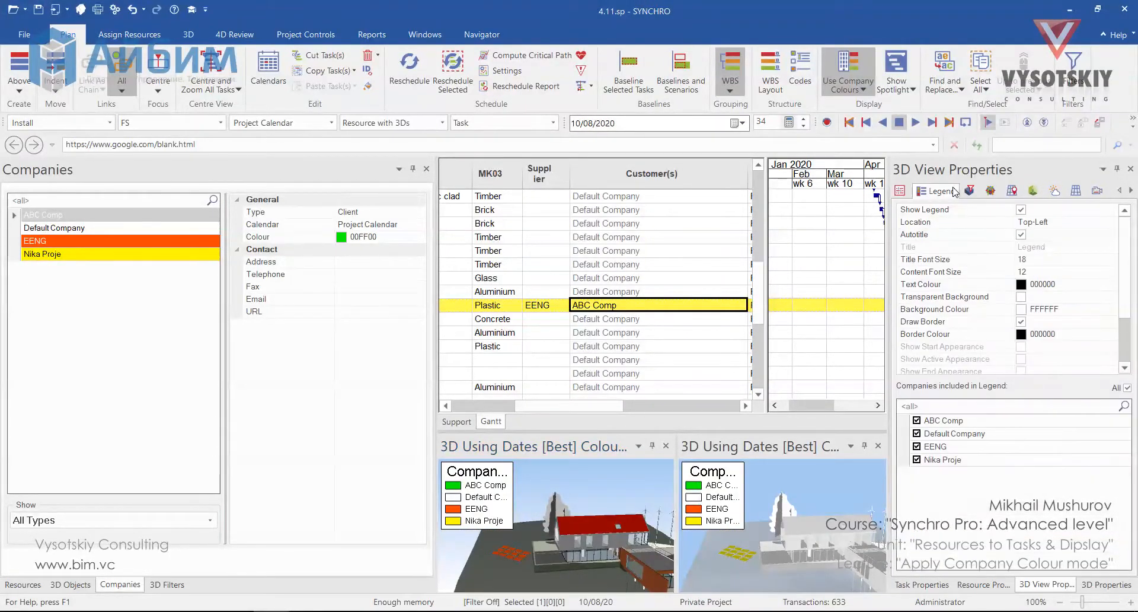
left_click(1021, 234)
left_click(1051, 250)
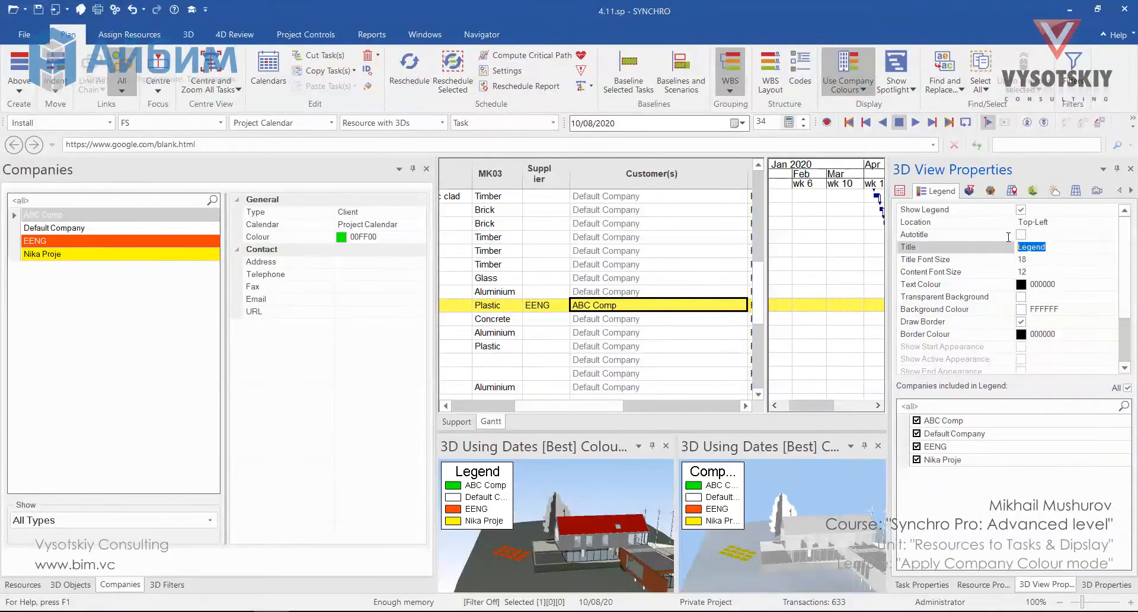
type("Task Supplier")
left_click(956, 476)
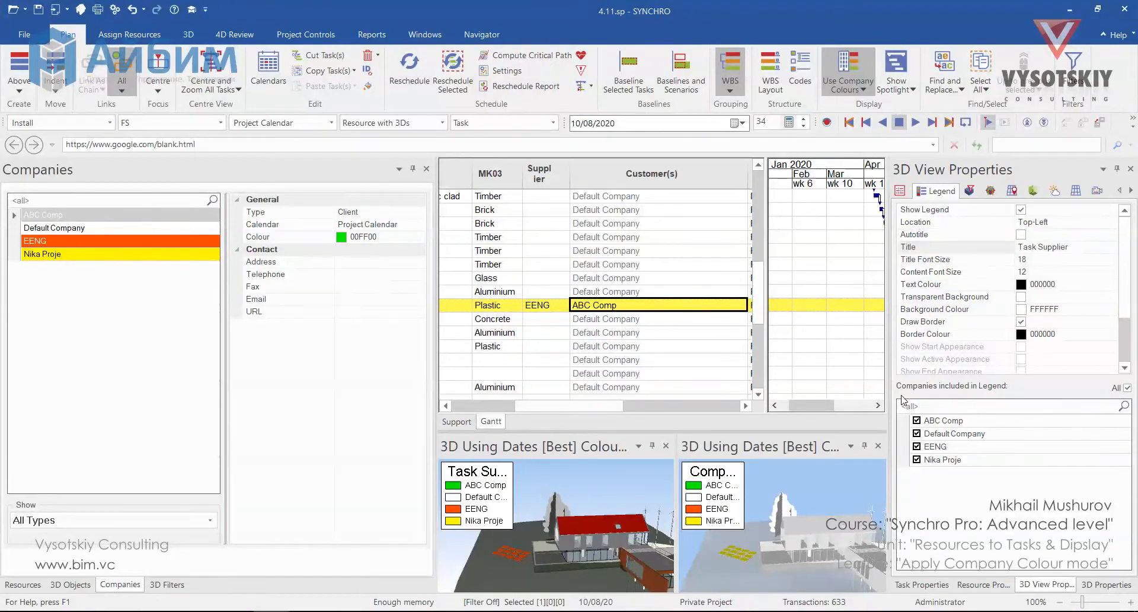
Limit the left view's legend to the EENG company only
left_click(916, 421)
left_click(917, 433)
left_click(917, 459)
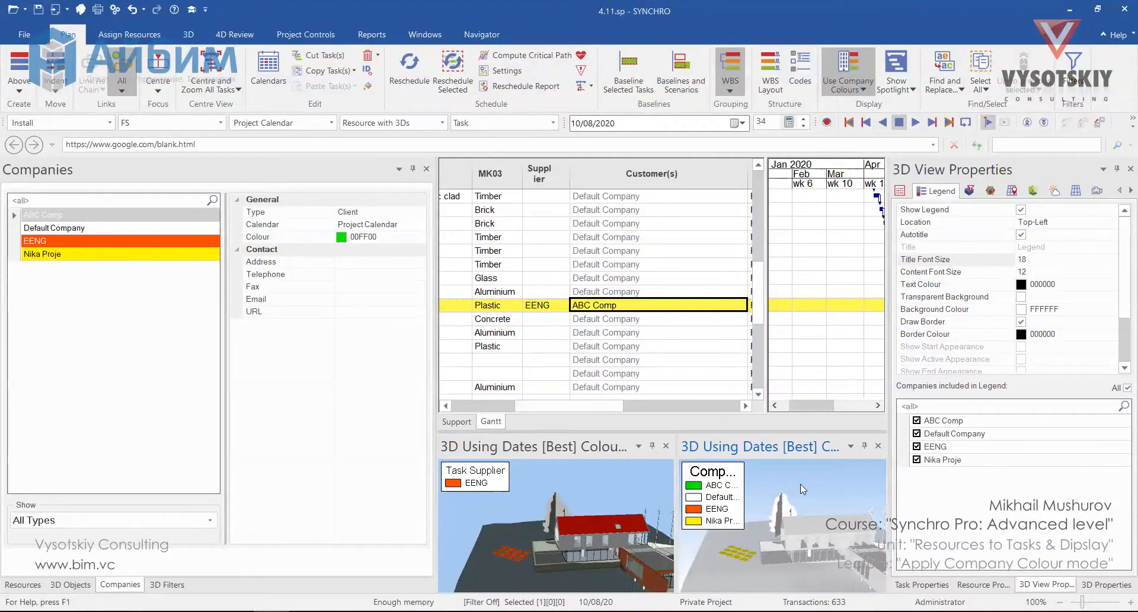
Limit the right view's legend to Nika Proje and, with autotitle off, title it Resource Supplier
left_click(917, 446)
left_click(916, 433)
left_click(917, 420)
left_click(1021, 234)
left_click(1009, 248)
type("Re")
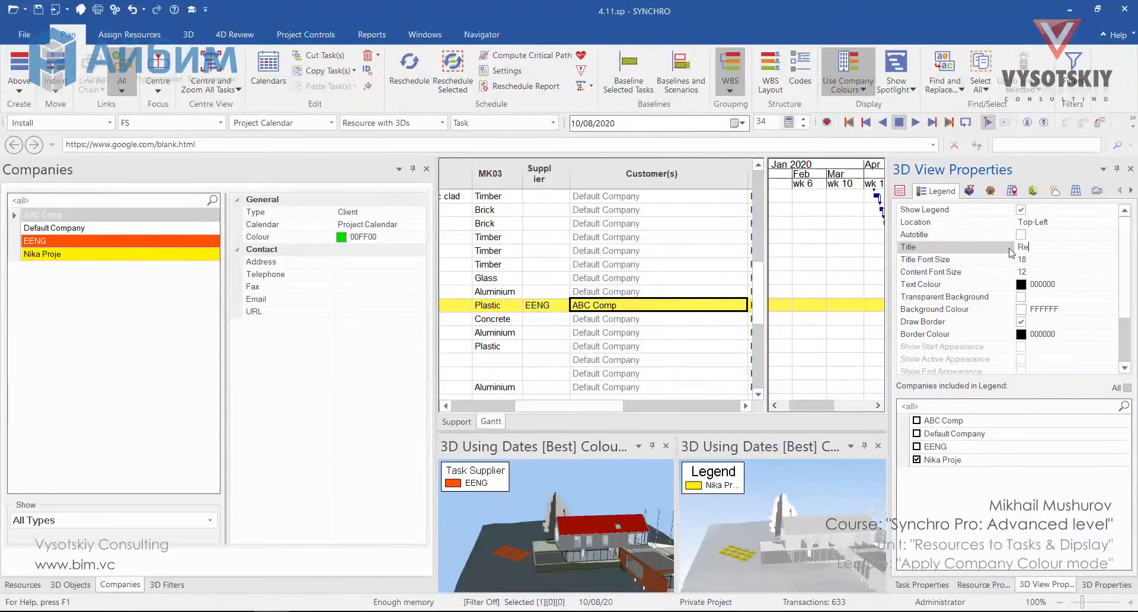
type("source Supplier")
Set the right legend's title font size to 9 and content font size to 11
left_click(1112, 260)
left_click(1113, 262)
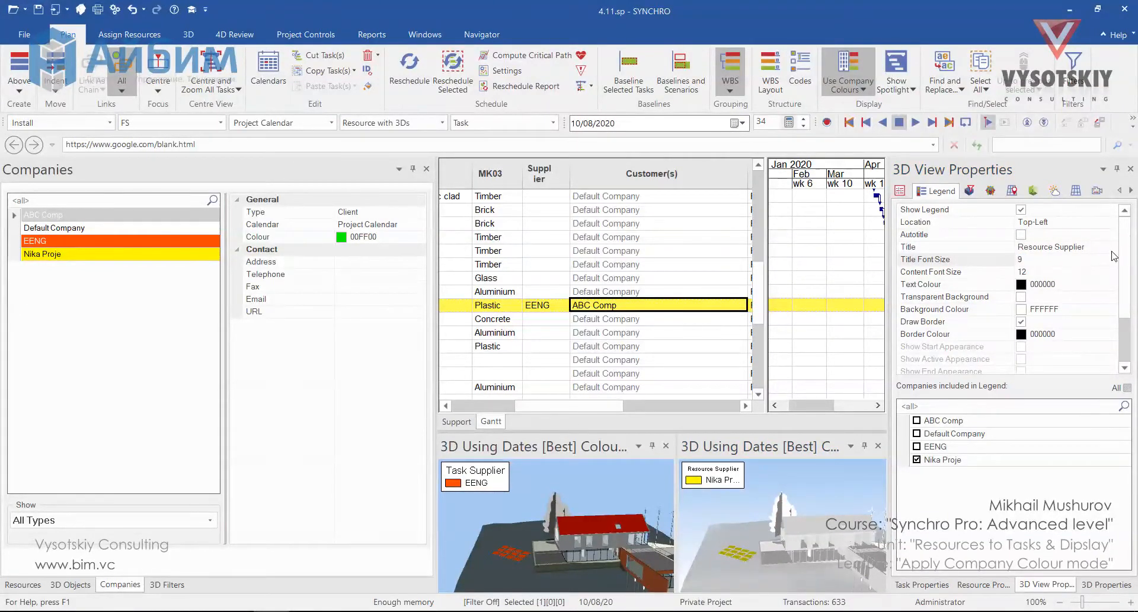
left_click(1112, 273)
left_click(1112, 274)
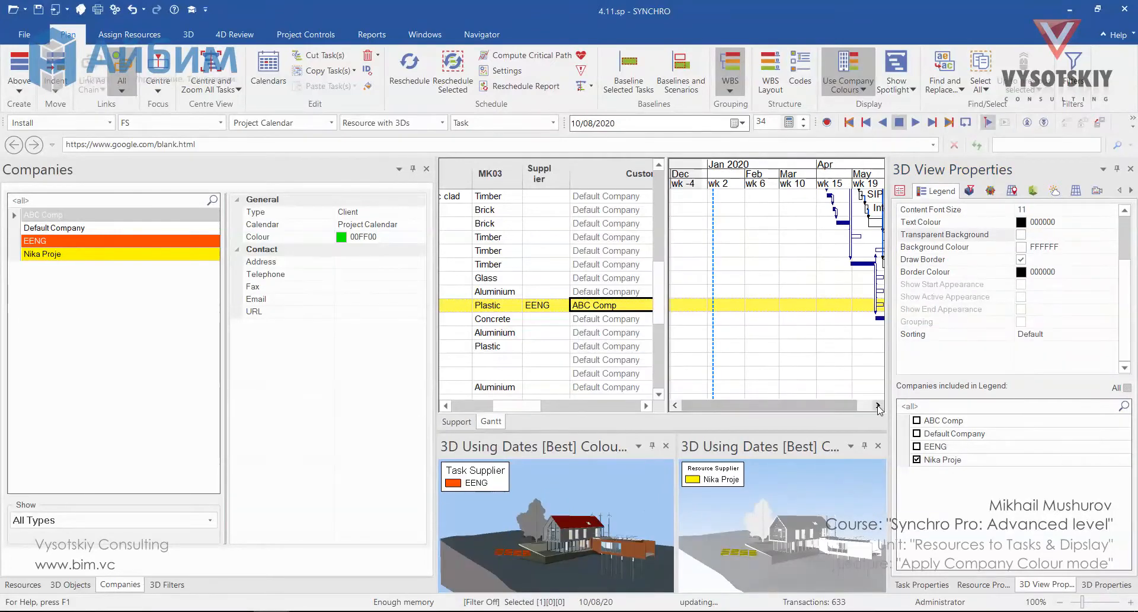
Collapse the Companies panel, close the Gantt chart and enlarge the 3D view area
left_click(878, 406)
left_click(878, 405)
left_click(877, 406)
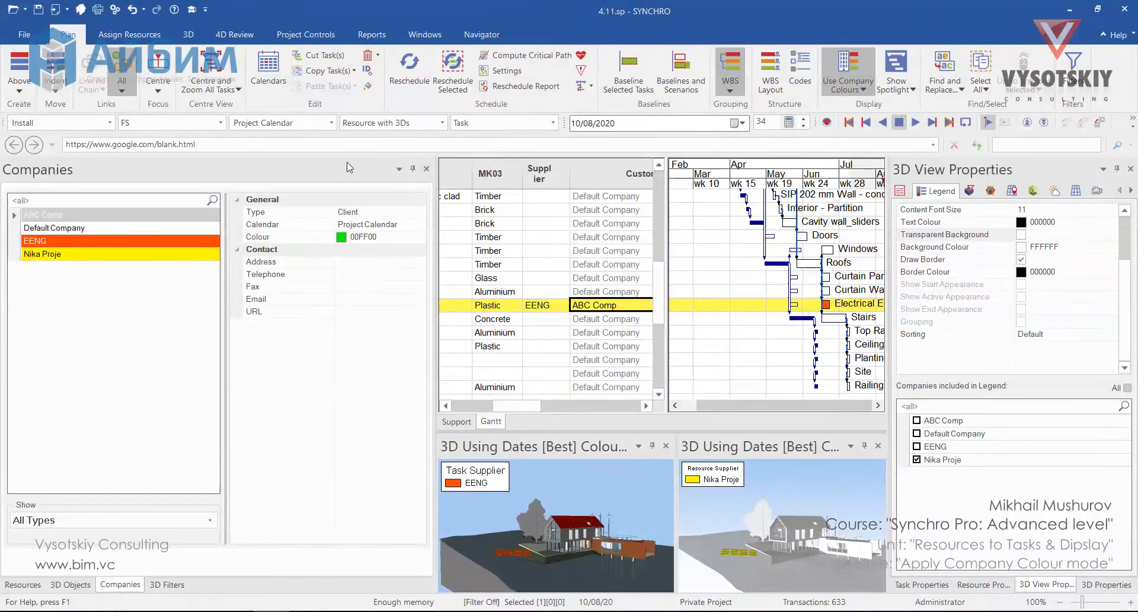
left_click(413, 169)
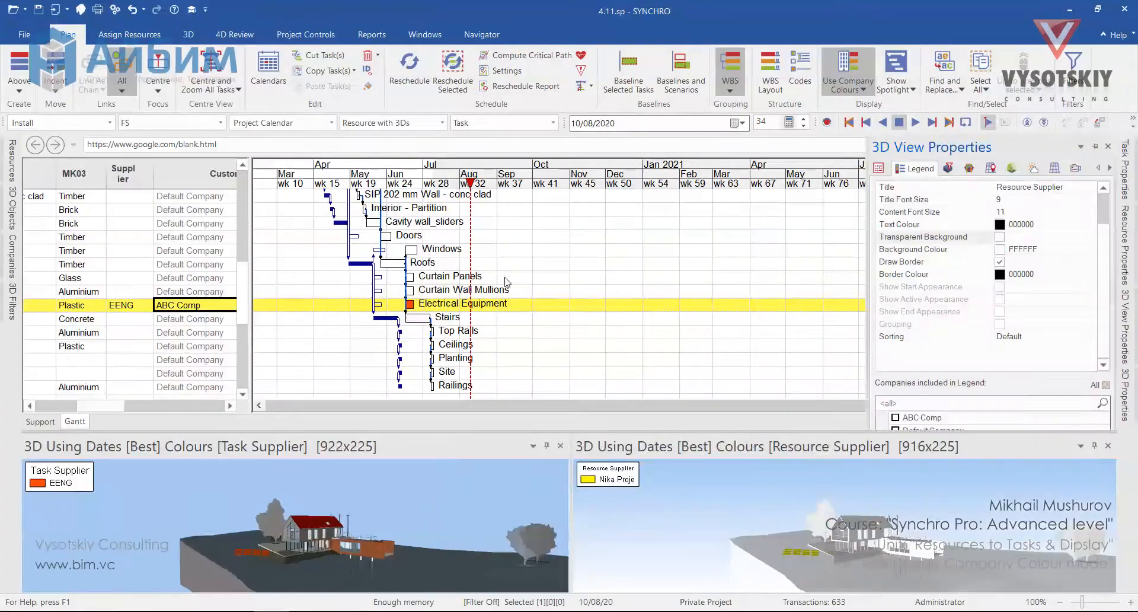
left_click(425, 34)
left_click(20, 71)
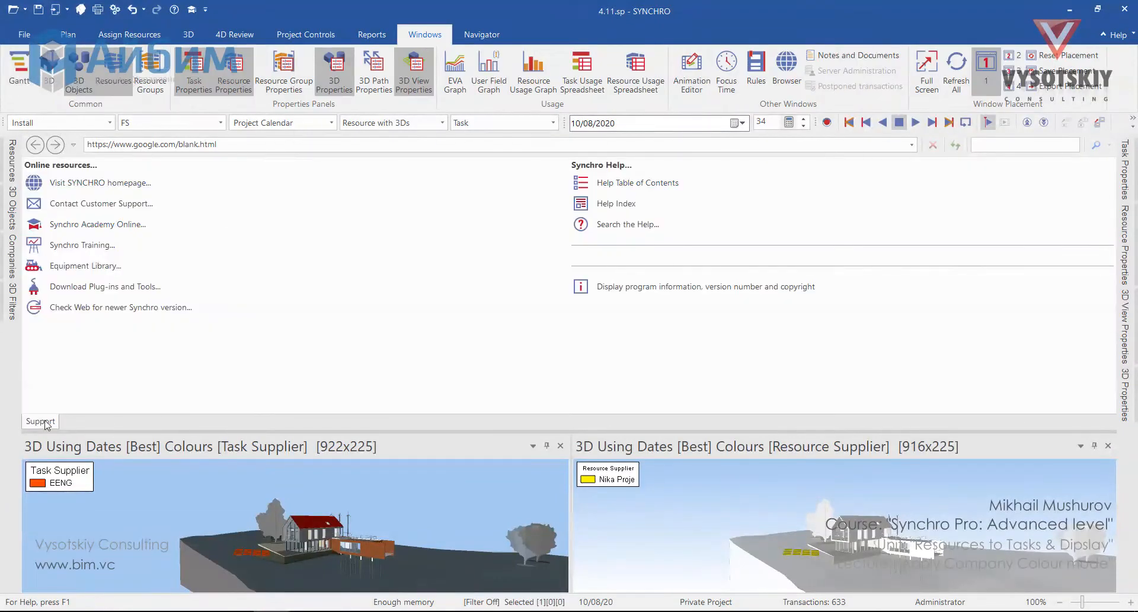
left_click(474, 36)
left_click_drag(393, 431, 393, 178)
Add a new 3D view beside the others and set it to Resource Statuses colour mode with the Default category
left_click(80, 10)
left_click(81, 9)
left_click_drag(486, 194, 271, 386)
right_click(156, 296)
left_click(355, 297)
left_click(1125, 326)
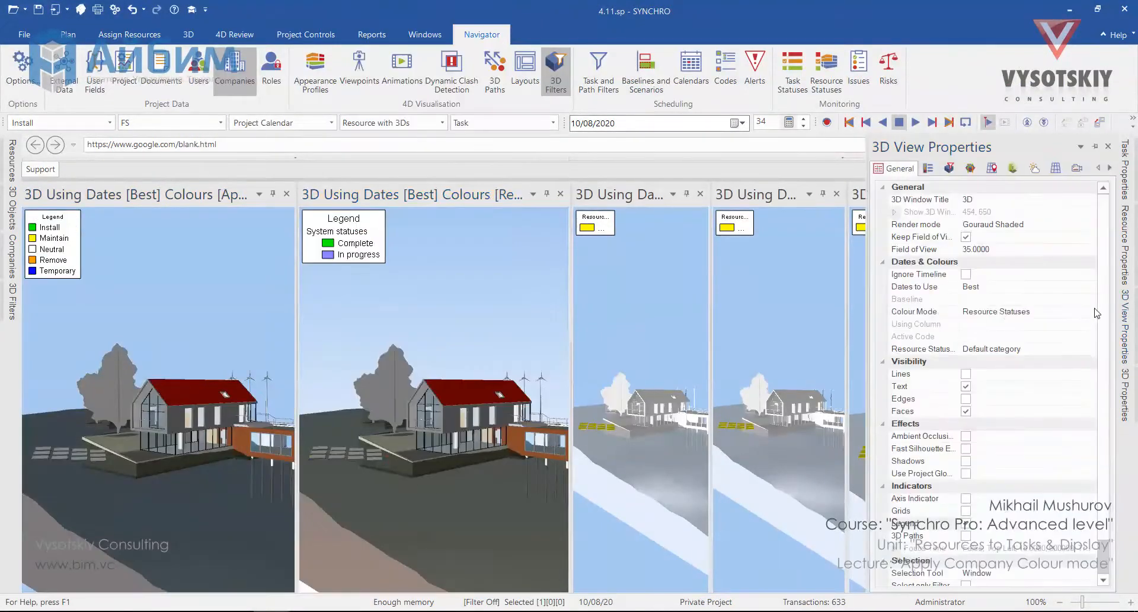
left_click(1097, 349)
Dock another 3D view and set it to Resource Statuses colour mode with a different status category
left_click_drag(619, 194, 419, 363)
left_click_drag(265, 297, 192, 296)
right_click(274, 285)
left_click(474, 332)
left_click(1125, 326)
left_click(1089, 349)
left_click(1007, 376)
Set another 3D view's colour mode to 3D Filter and apply a filter from the 3D Filters panel
right_click(691, 285)
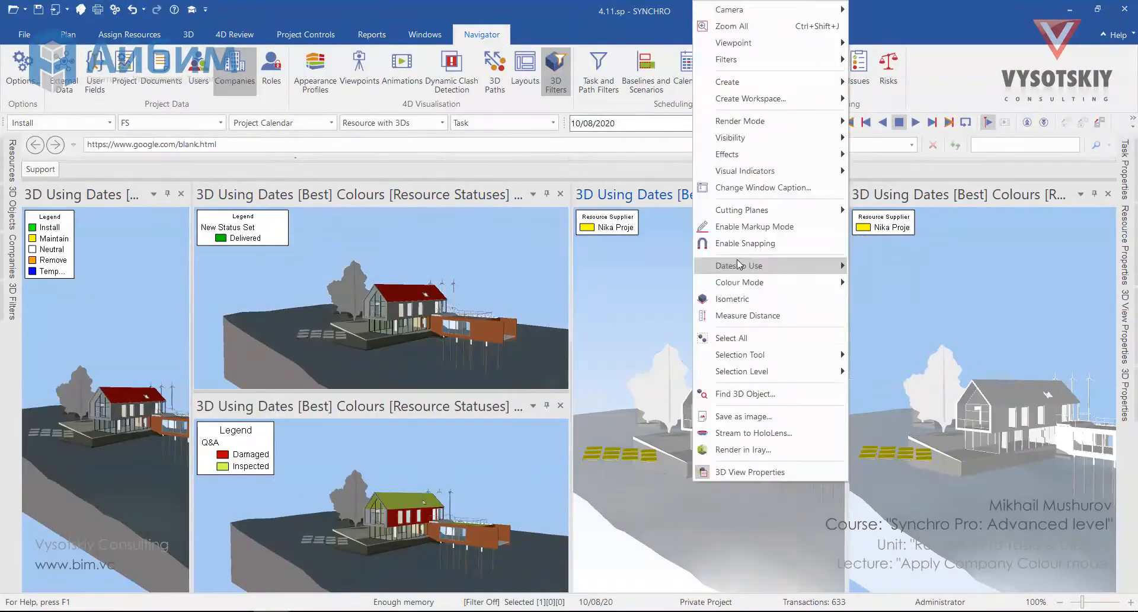
left_click(889, 332)
left_click(1124, 326)
left_click(12, 301)
left_click(70, 241)
left_click(186, 309)
mouse_move(571, 338)
left_mouse_down()
mouse_move(370, 338)
mouse_move(558, 337)
left_mouse_up()
left_click_drag(168, 338, 254, 338)
left_click(1108, 194)
Open two more 3D views and dock them into the grid of views
left_click(81, 9)
left_click_drag(486, 195, 136, 374)
left_click_drag(254, 337, 155, 338)
left_click_drag(558, 337, 329, 338)
left_click_drag(155, 338, 167, 337)
left_click(81, 9)
left_click_drag(652, 172, 704, 401)
left_click_drag(533, 173, 901, 400)
left_click_drag(533, 172, 507, 400)
right_click(447, 285)
right_click(622, 285)
left_click_drag(604, 195, 429, 424)
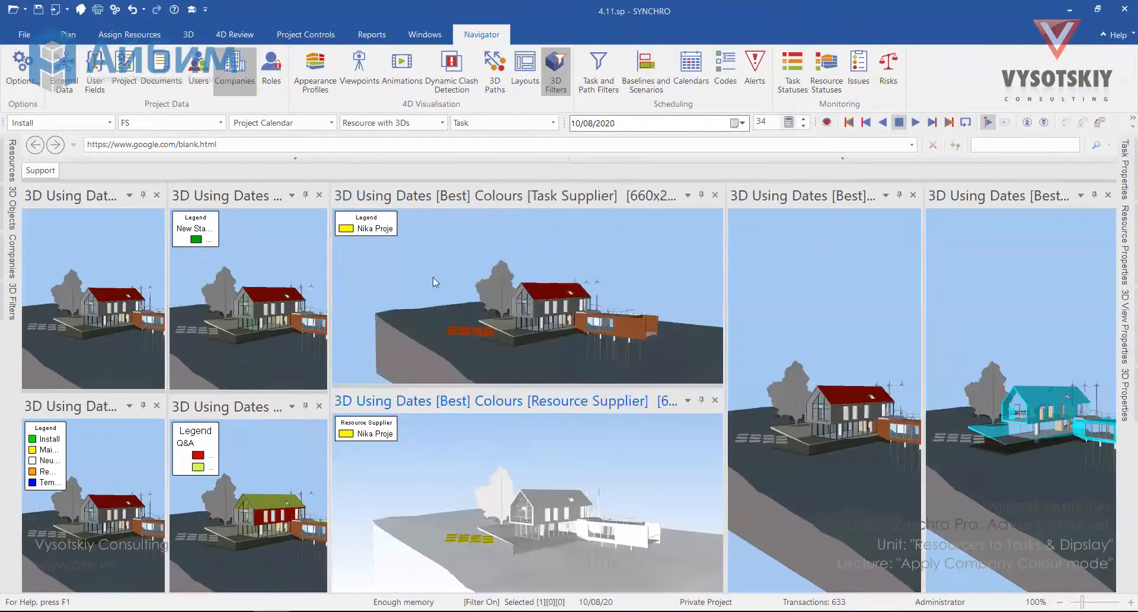
Adjust which companies a view's legend includes and title that legend Task Supplier
left_click(1124, 326)
left_click_drag(726, 401, 493, 400)
left_click(896, 443)
left_click(896, 456)
left_click(1011, 224)
type("Task Supplier")
Set a 3D view's colour mode to Resource Code and dock another new 3D view
right_click(691, 285)
mouse_move(720, 282)
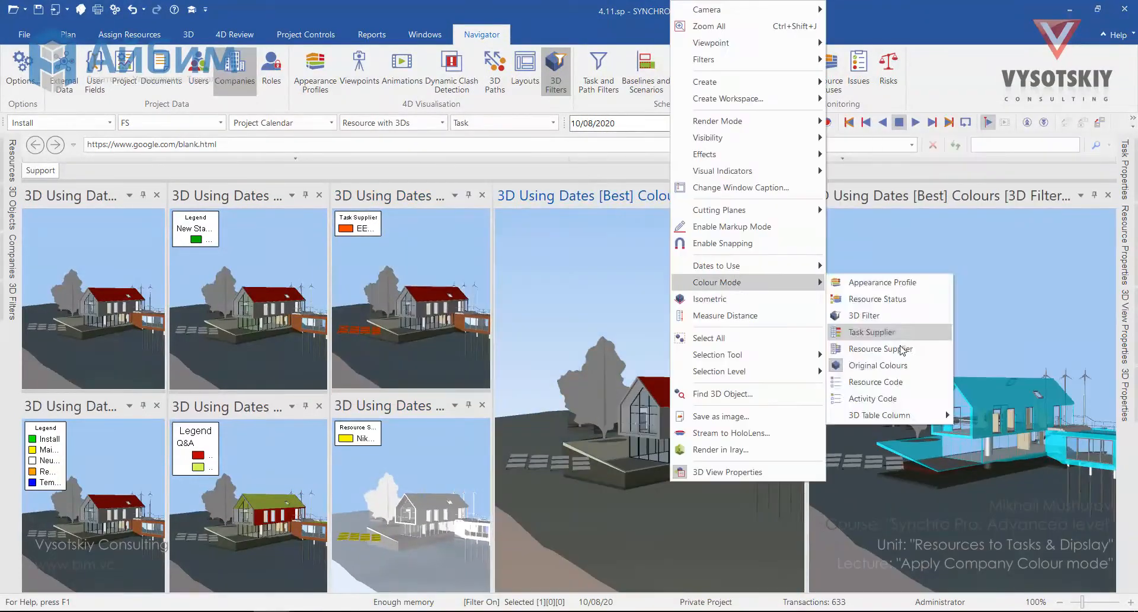
left_click(875, 381)
left_click_drag(948, 196, 676, 424)
left_click(81, 10)
left_click_drag(533, 172, 671, 450)
right_click(599, 436)
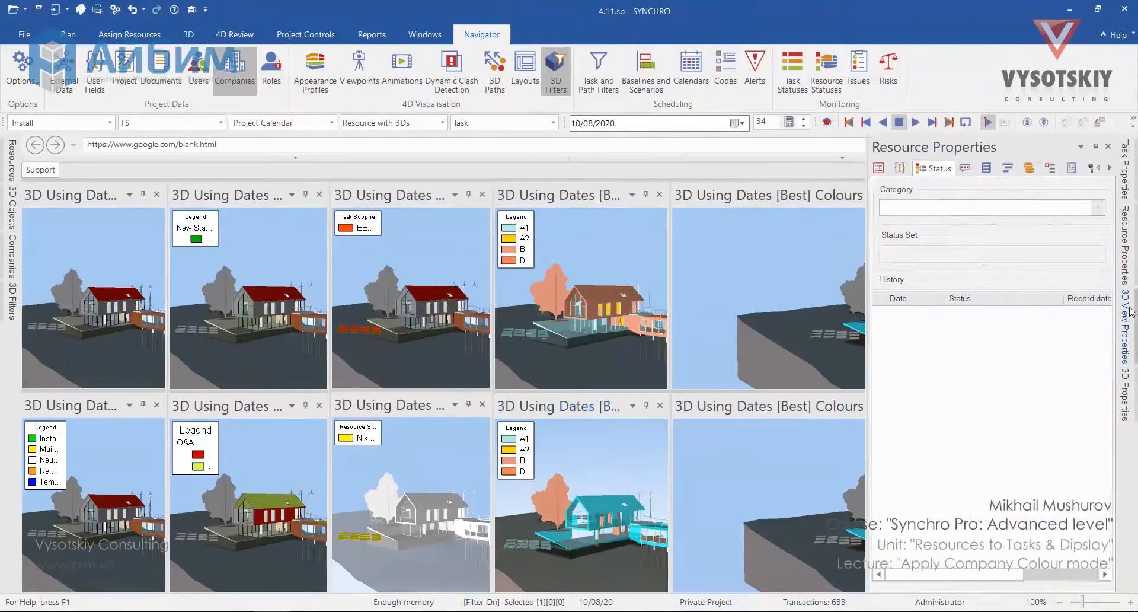
Add two more 3D views and set one's colour mode to Activity Code
left_click(1124, 326)
left_click(830, 267)
left_click(81, 9)
left_click_drag(396, 177, 1002, 296)
left_click(81, 9)
left_click_drag(396, 173, 1002, 504)
right_click(774, 285)
mouse_move(829, 280)
left_click(990, 399)
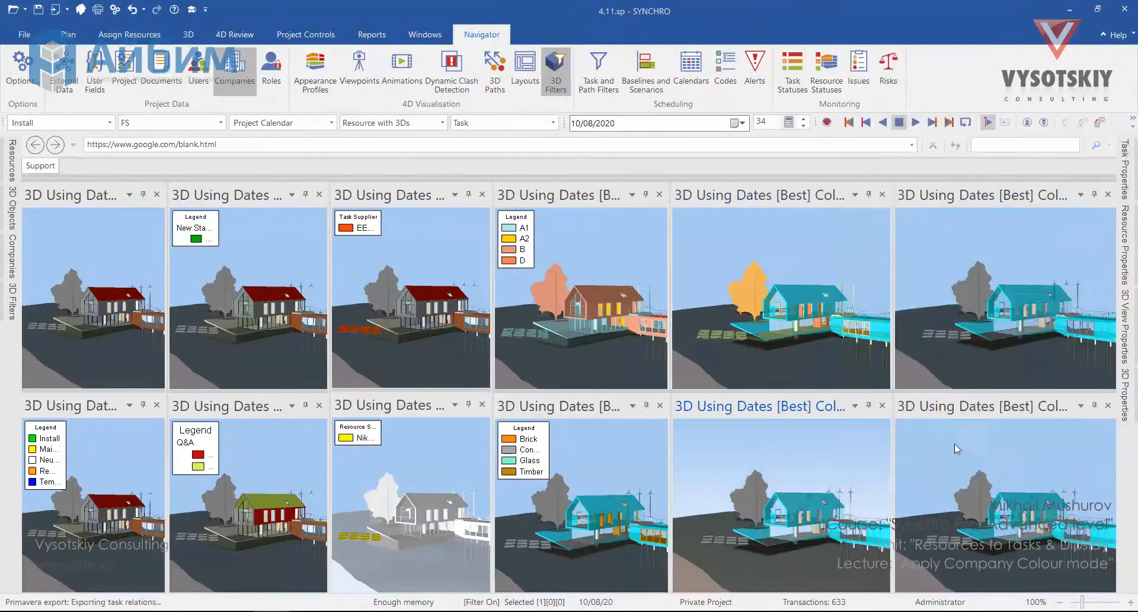
Adjust the colour settings of the newly added views in their 3D view properties
left_click(1125, 326)
left_click(884, 255)
left_click(1124, 326)
left_click(780, 476)
left_click(1124, 326)
left_click(798, 261)
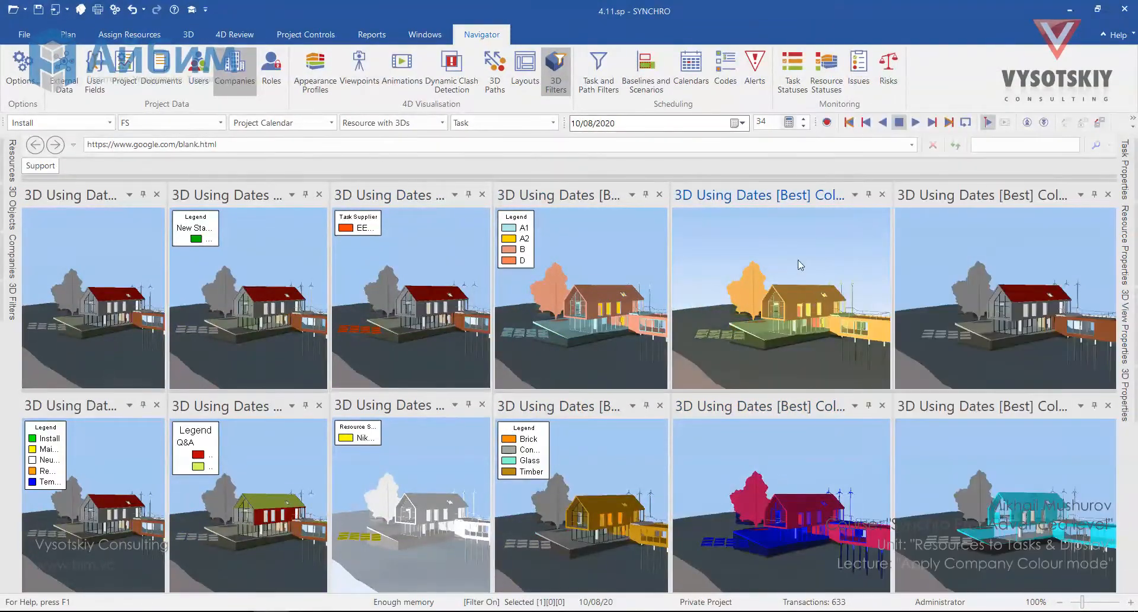
Change the colour mode of two more views and apply a filter from the 3D Filters panel
right_click(951, 260)
mouse_move(1017, 281)
left_click(907, 297)
left_click(12, 301)
left_click(231, 308)
right_click(938, 442)
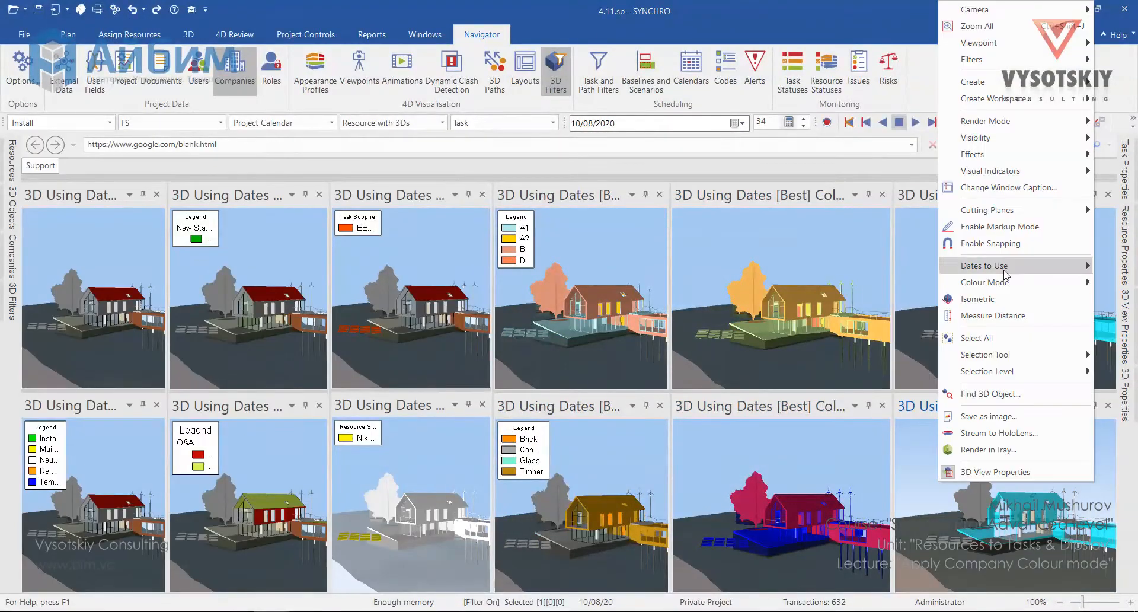
left_click(897, 295)
Adjust another view's properties and apply a different 3D filter to it
left_click(1124, 326)
left_click(1016, 525)
left_click(1124, 326)
scroll(1007, 332, "up", 3)
middle_click_drag(1008, 332, 925, 232)
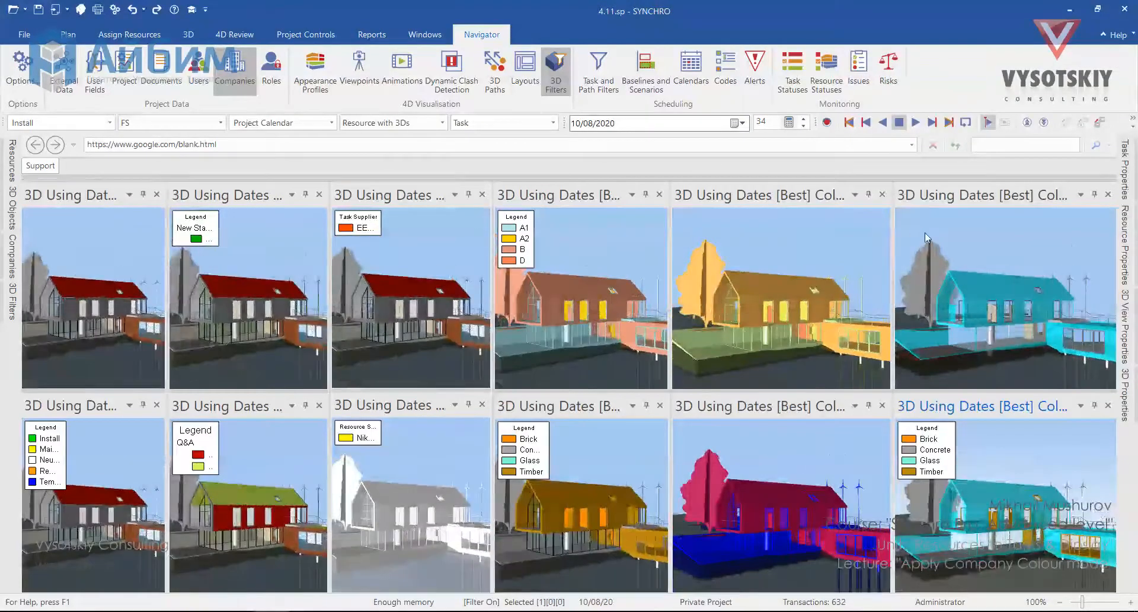
left_click(12, 301)
left_click(96, 435)
Set the appearance-profile view's legend title to AP
left_click(1125, 326)
left_click(1019, 224)
type("AP")
Review the resource statuses and set the resource-status view's legend title to Procurement
left_click(827, 71)
type("Status")
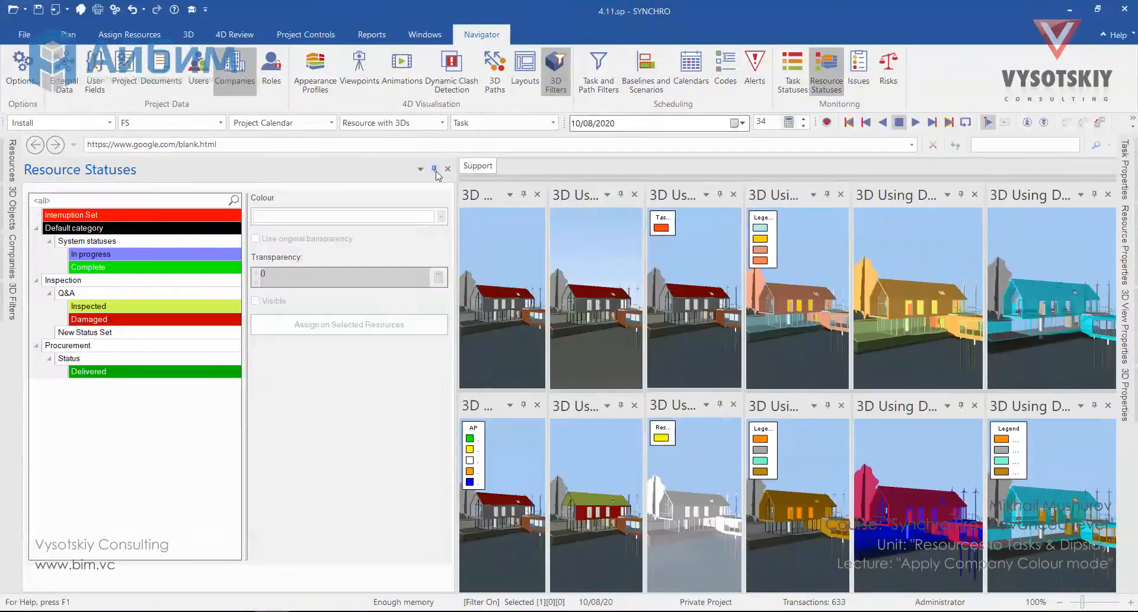
left_click(437, 170)
left_click(1124, 326)
type("Procurement")
Set the legend title of the second view in the lower row to Quality
left_click(397, 504)
left_click(1019, 224)
type("Quality")
Set the legend title of the fourth view in the upper row to Fire Rating
left_click(621, 503)
left_click(1092, 252)
left_click(780, 296)
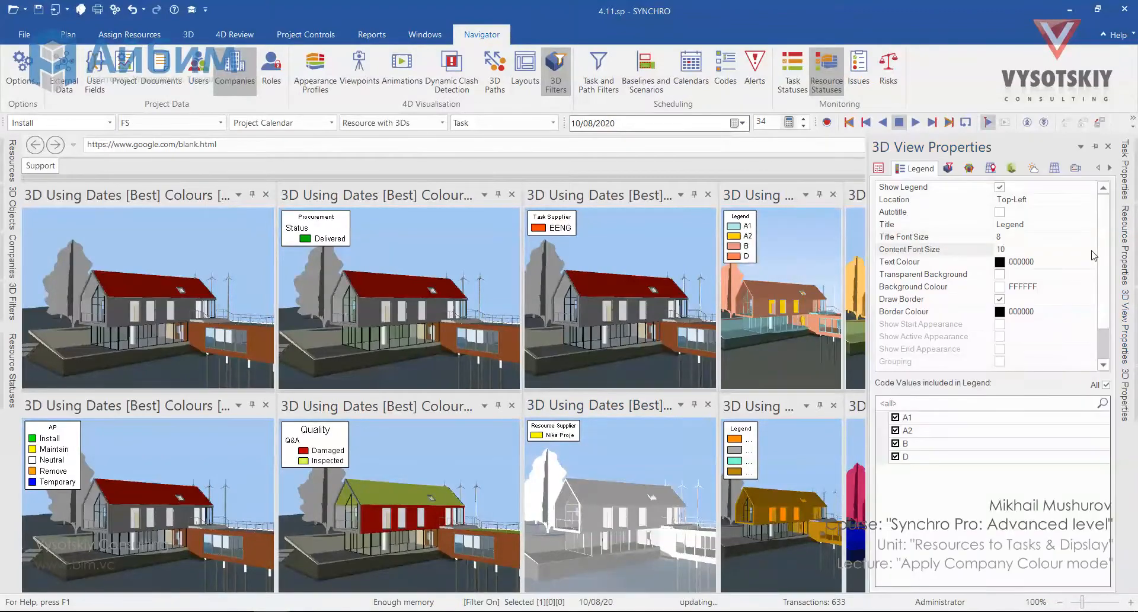
left_click(1093, 252)
left_click(879, 169)
left_click(928, 169)
left_click(1019, 224)
type("Fire Rating")
Set the legend title of the fourth view in the lower row to Driving Material
left_click(780, 504)
left_click(1092, 252)
left_click(1019, 224)
type("Driving Material")
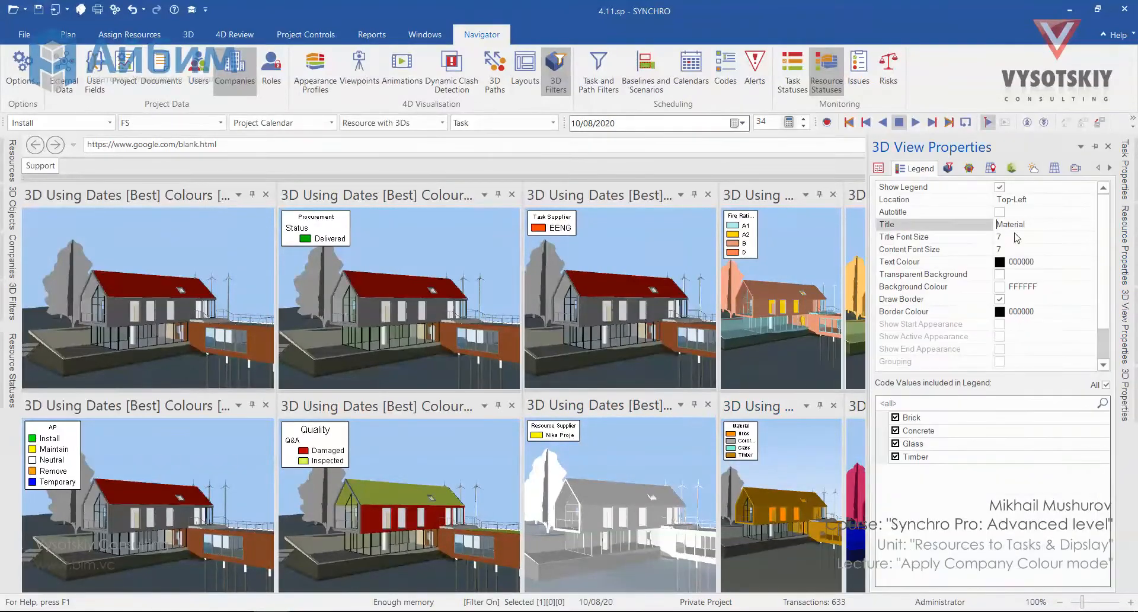
left_click(951, 253)
left_click(1124, 326)
Resize the 3D view panes so all twelve views fit evenly across both rows
left_click(884, 168)
left_click(913, 457)
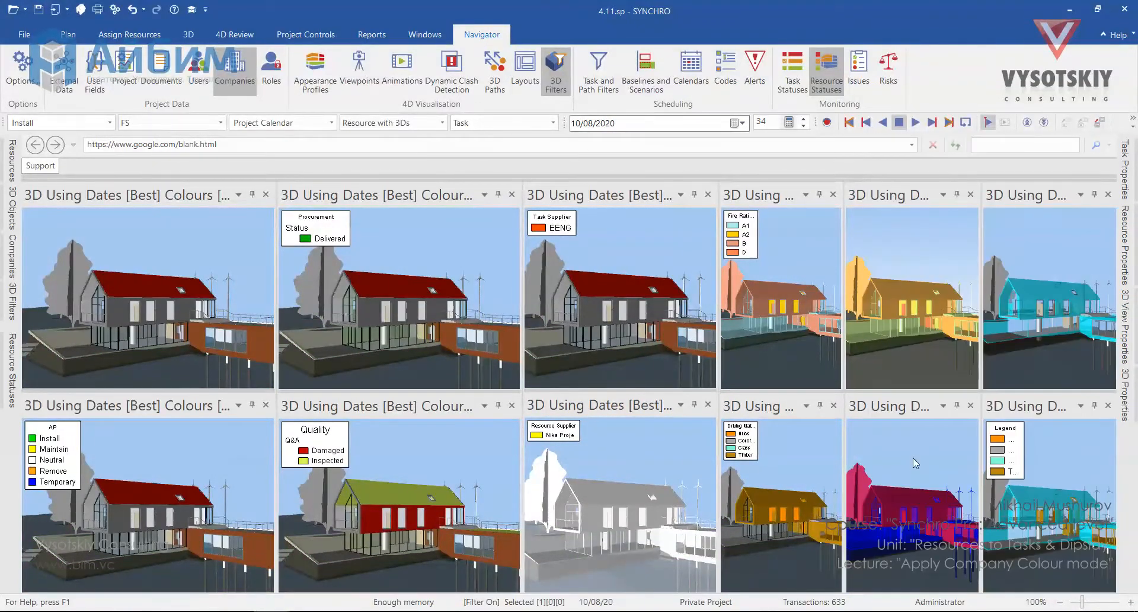
left_click_drag(276, 504, 213, 504)
left_click_drag(523, 504, 465, 504)
left_click_drag(702, 504, 568, 504)
left_click_drag(978, 504, 955, 504)
left_click_drag(465, 504, 405, 504)
left_click_drag(788, 504, 737, 503)
left_click_drag(405, 534, 384, 533)
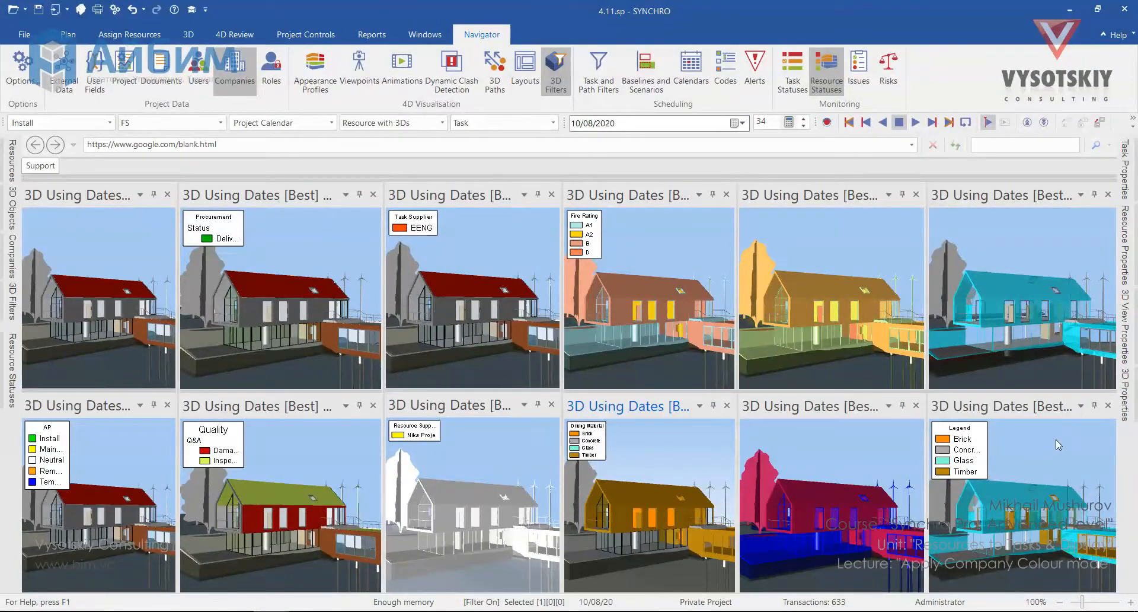
Examine the selected views' properties and active filters while reorienting the model to an aerial view
left_click(1012, 451)
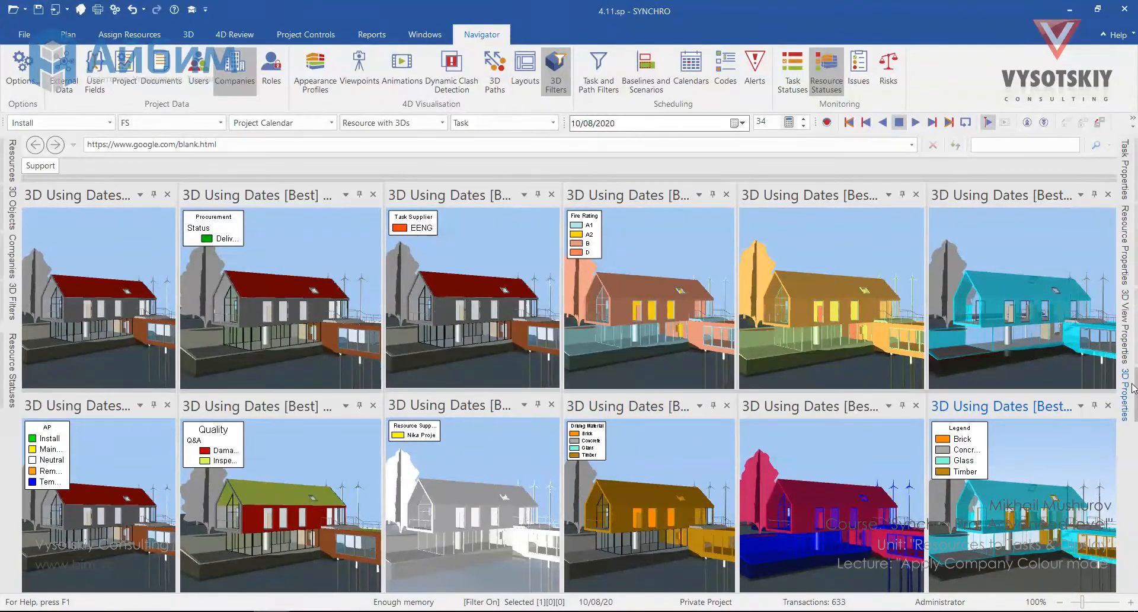
mouse_move(1124, 315)
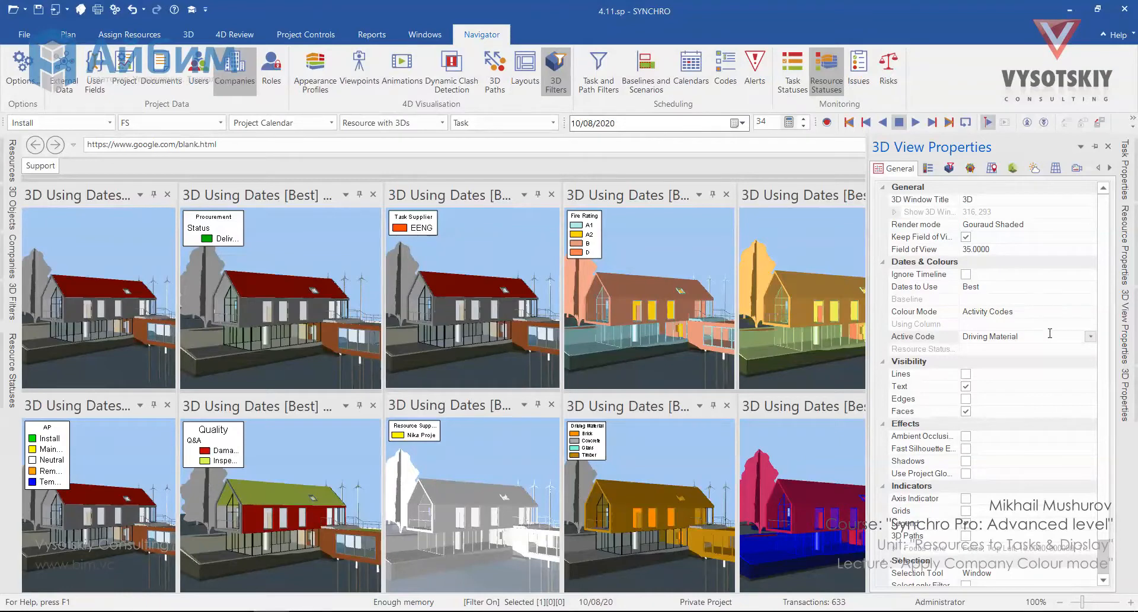
left_click(949, 169)
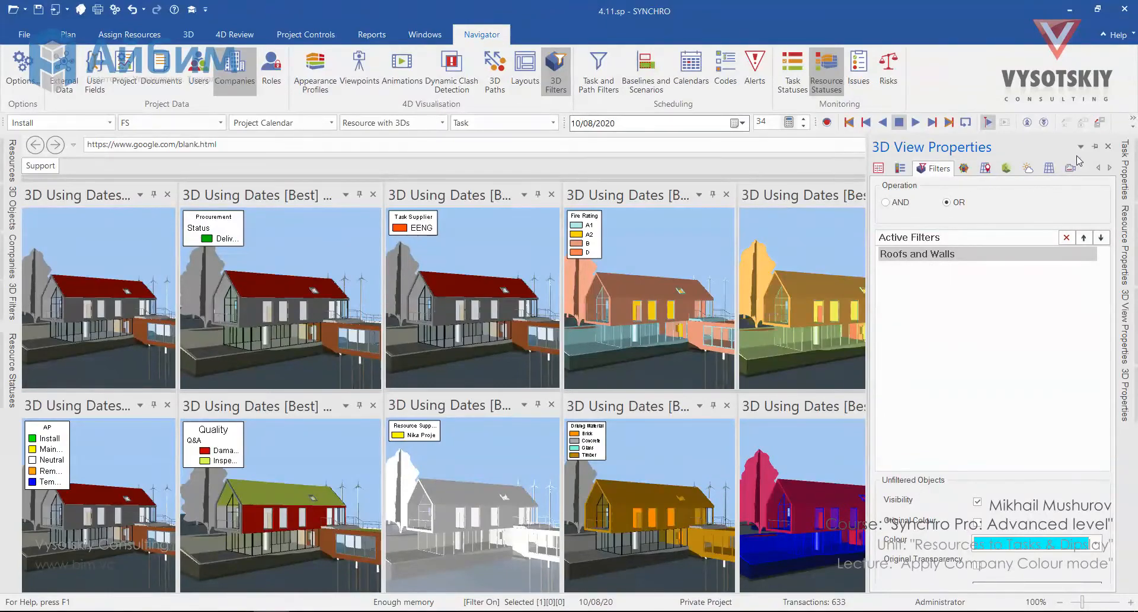
left_click(846, 231)
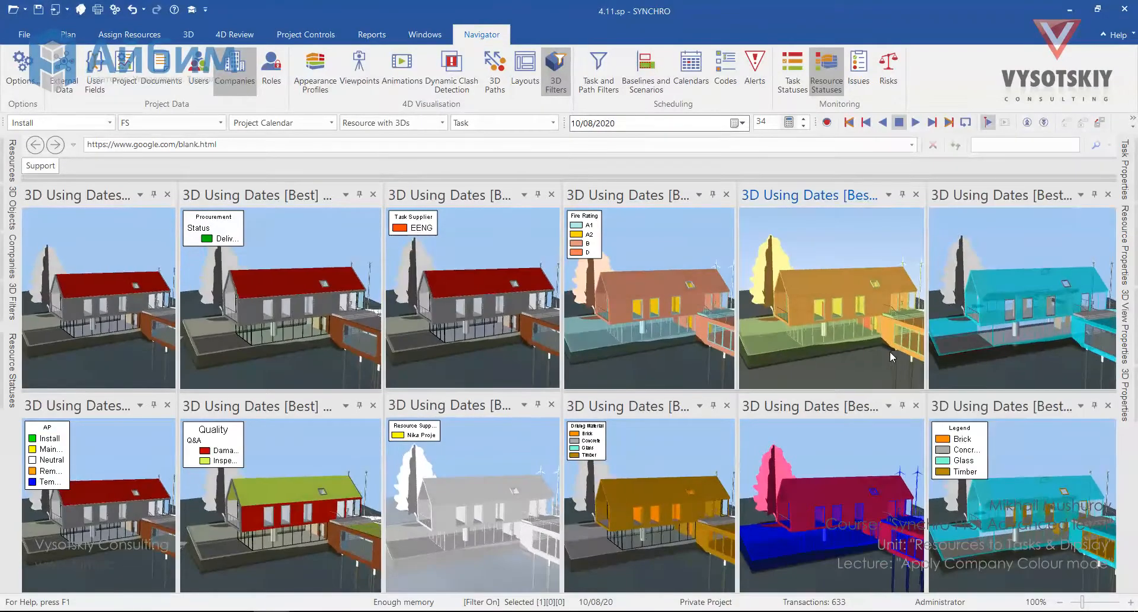
middle_click_drag(916, 345, 829, 356)
scroll(870, 364, "down", 5)
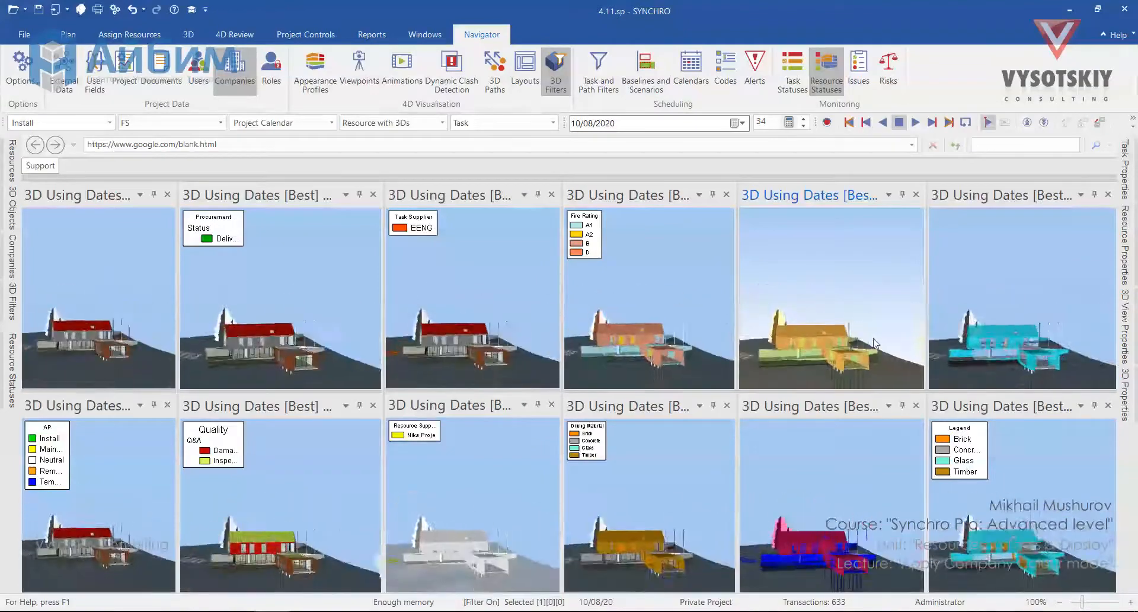
Open the Gantt chart as a floating window and position it above the 3D views
left_click(425, 35)
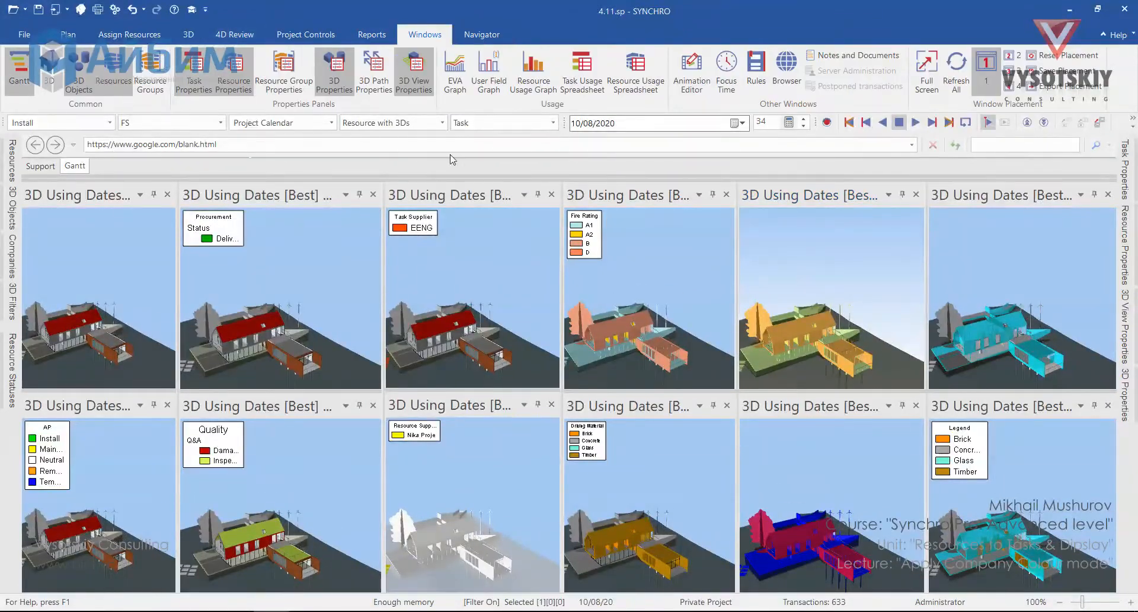
left_click_drag(69, 168, 634, 295)
double_click(634, 294)
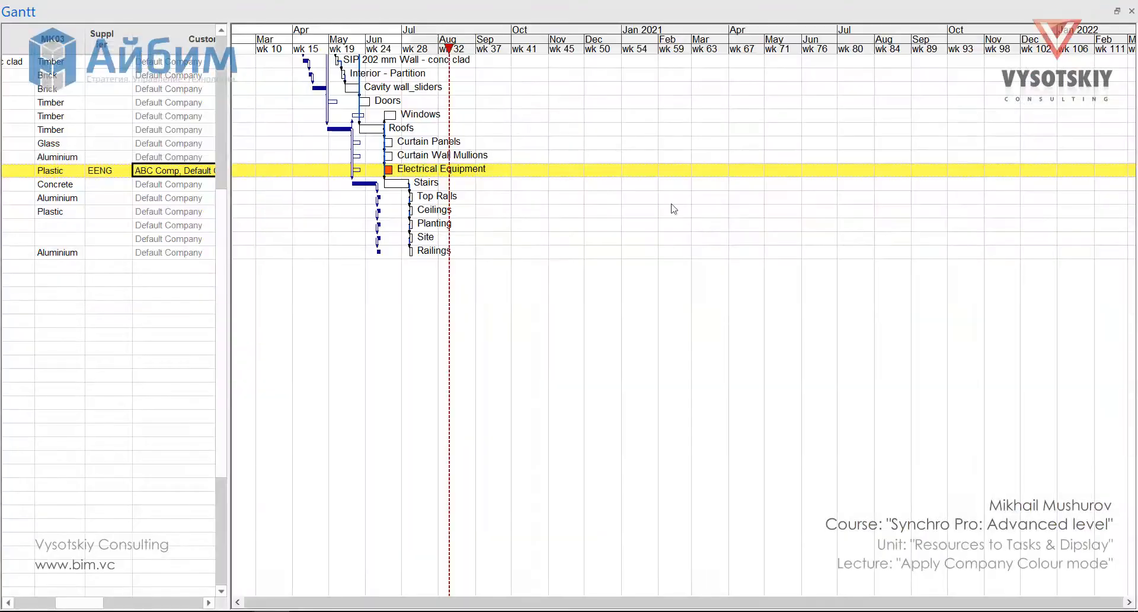
left_click(1117, 10)
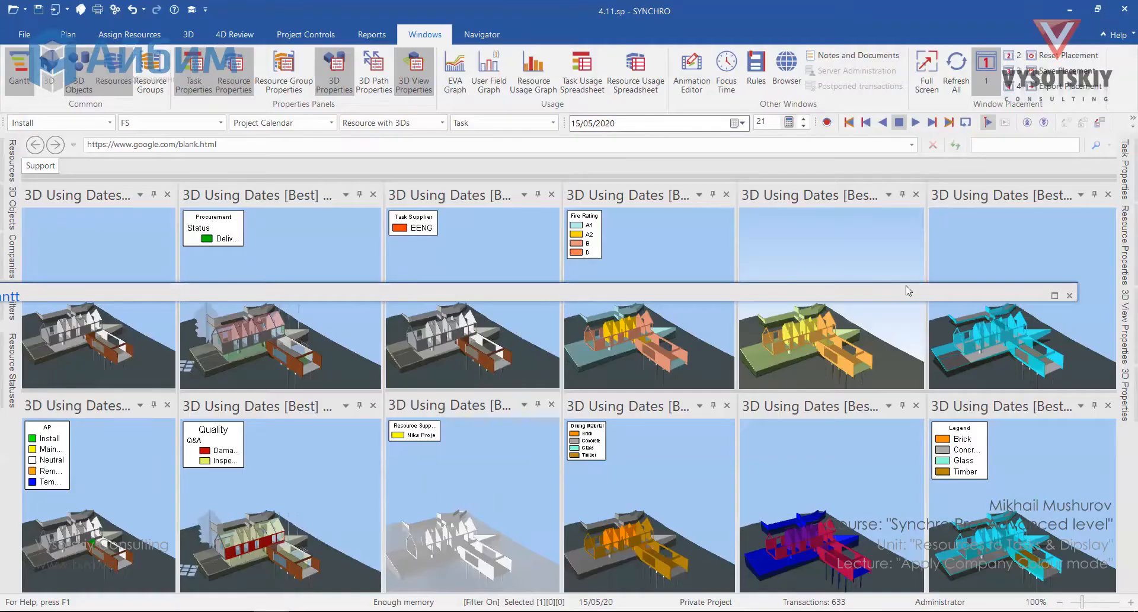
mouse_move(917, 283)
left_mouse_down()
mouse_move(913, 171)
mouse_move(934, 91)
mouse_move(923, 27)
left_mouse_up()
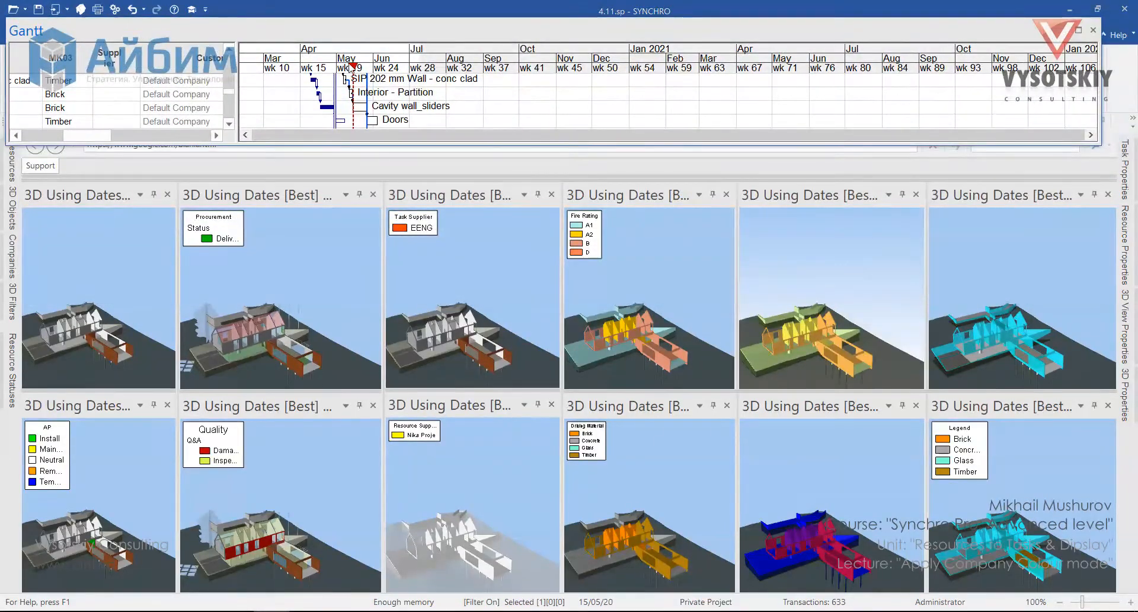